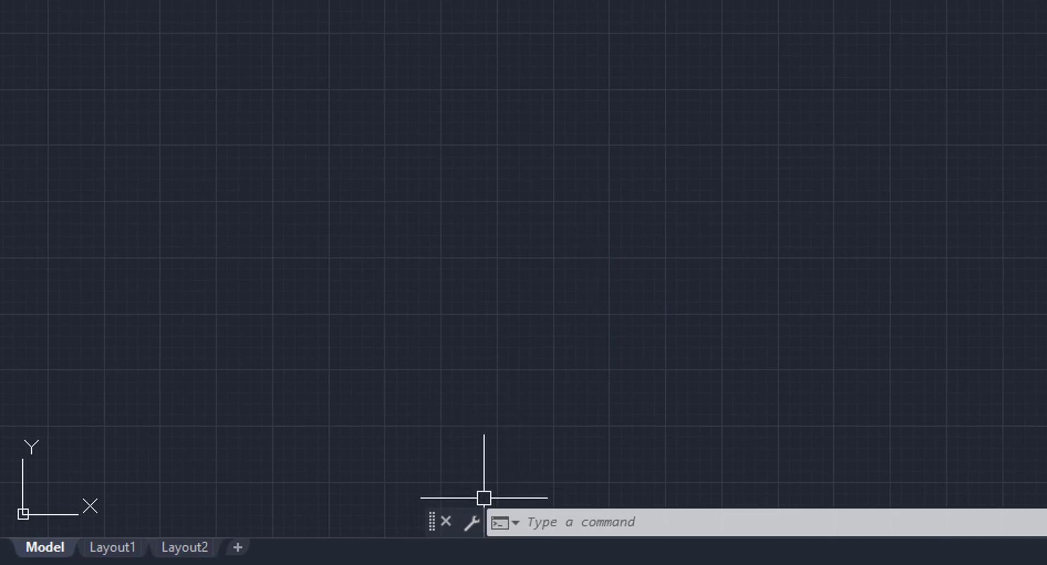
Open Options from the command-line menu, close it, then reopen it from the canvas shortcut menu.
click(473, 522)
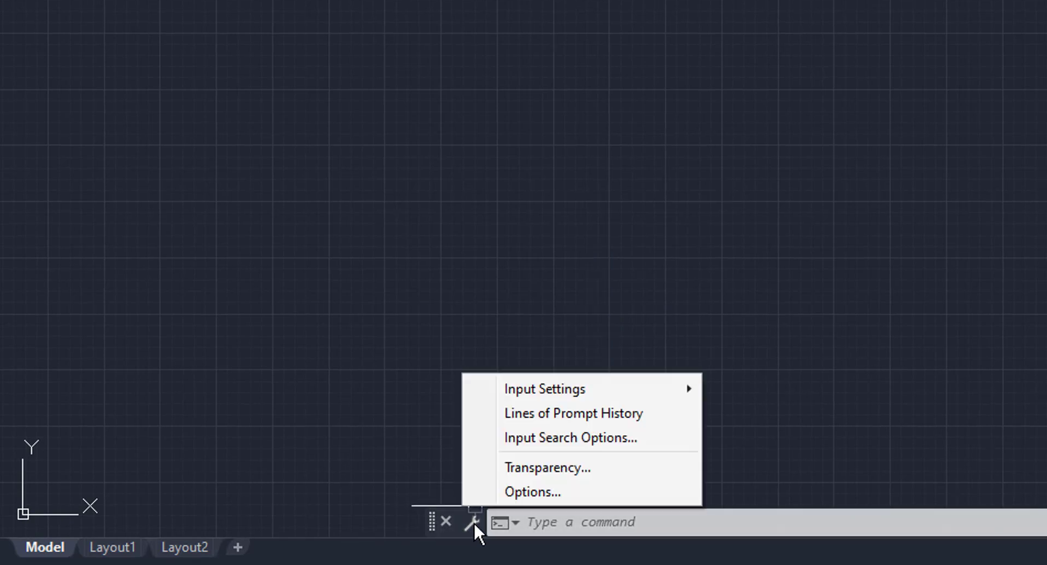
click(516, 492)
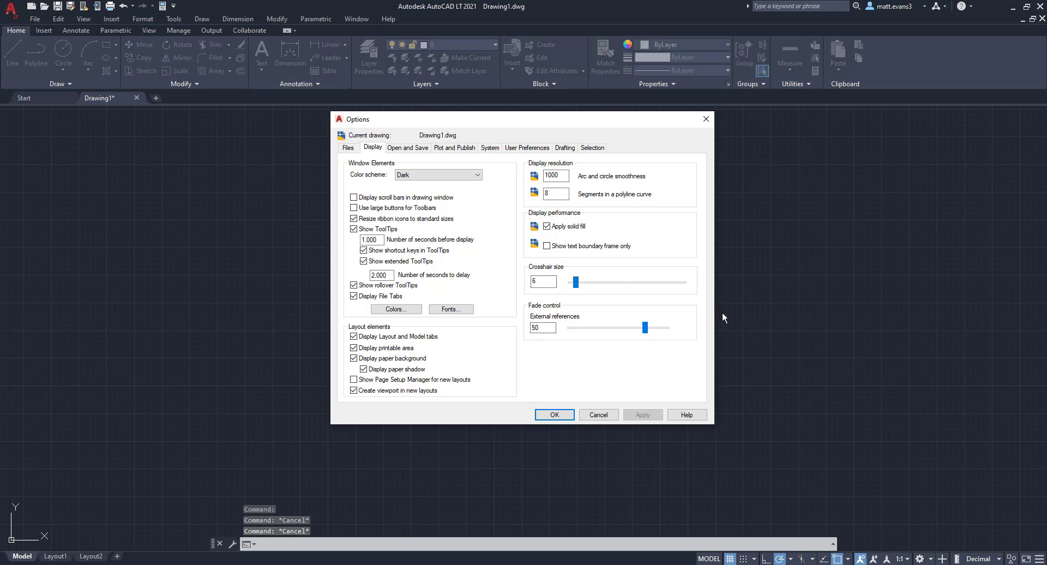
click(705, 119)
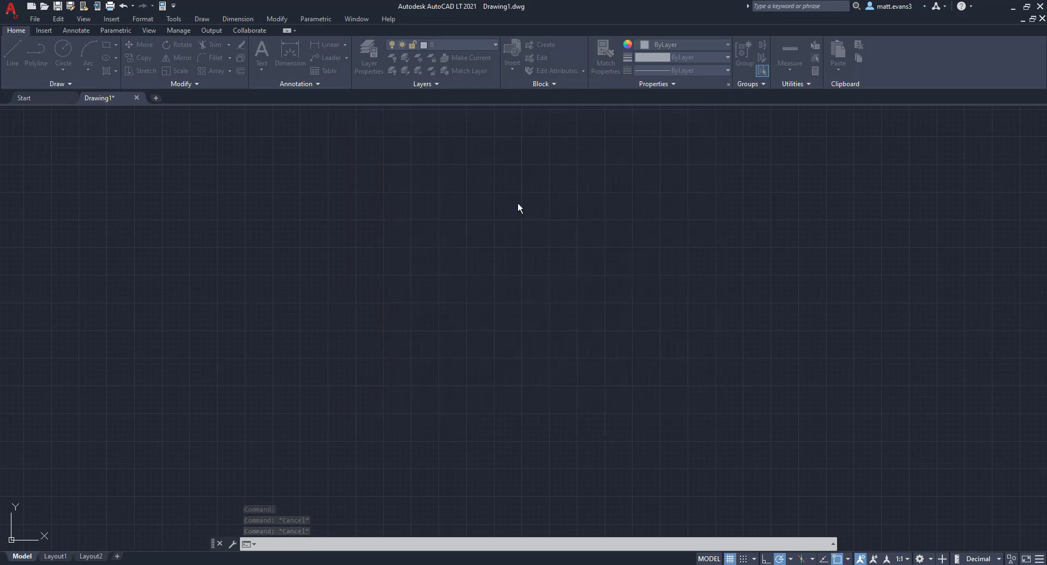
right_click(480, 269)
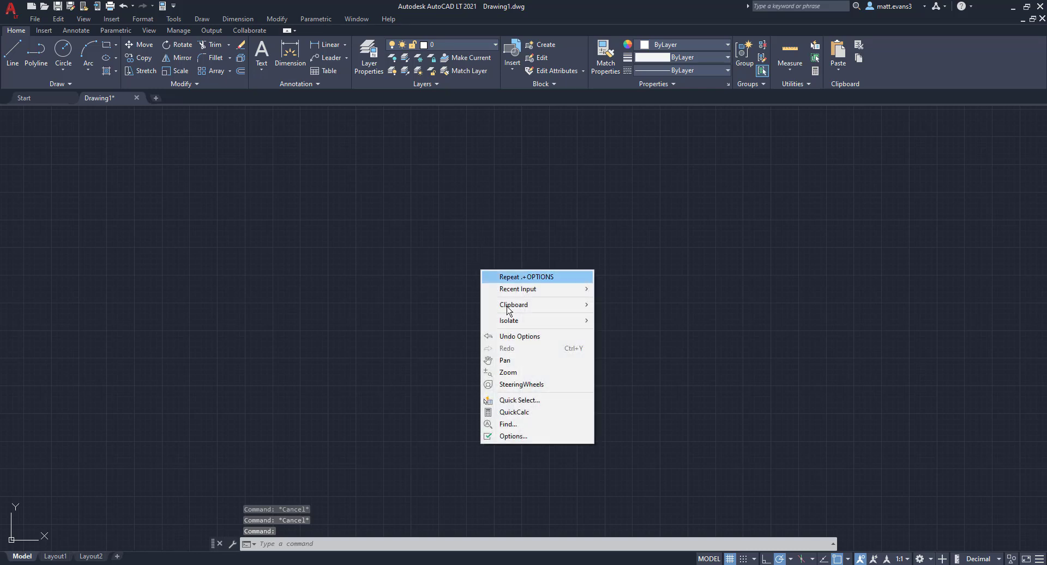
click(526, 435)
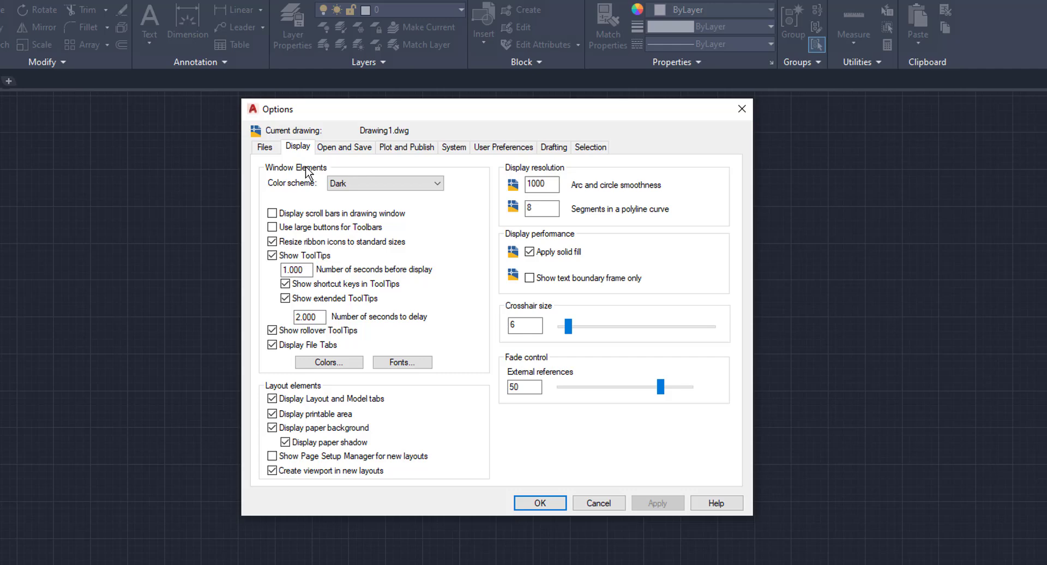
Set the crosshair size to 52 on the Display tab and apply it.
mouse_move(541, 325)
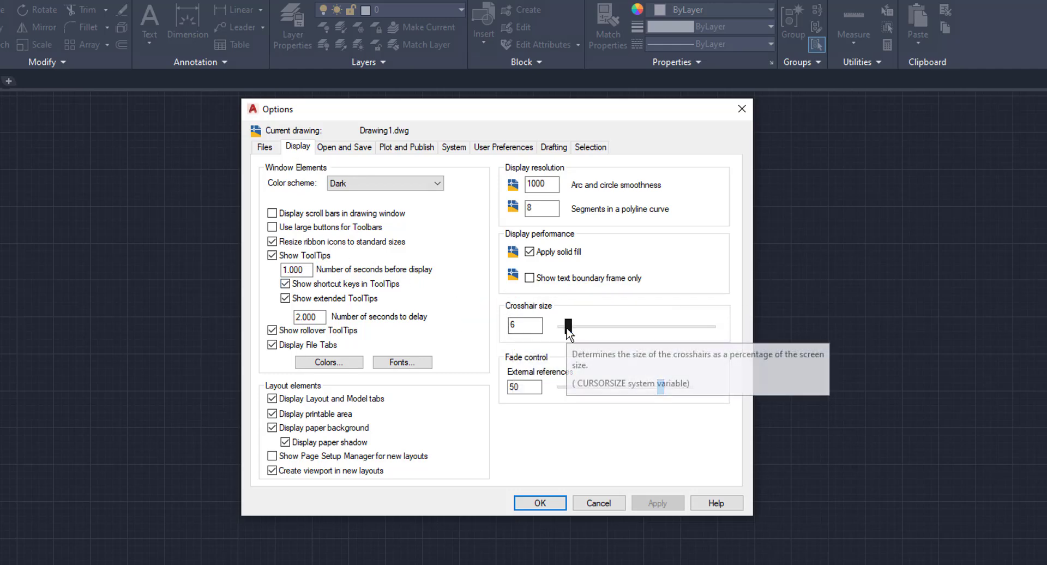
drag(567, 328, 627, 330)
click(536, 326)
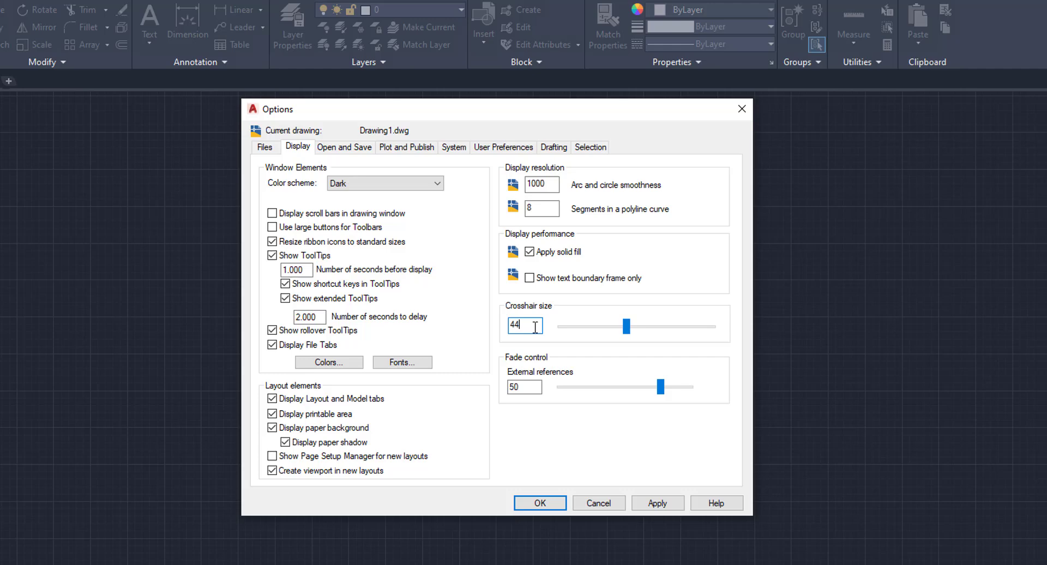
key(BackSpace)
key(BackSpace)
text(6)
drag(568, 327, 642, 336)
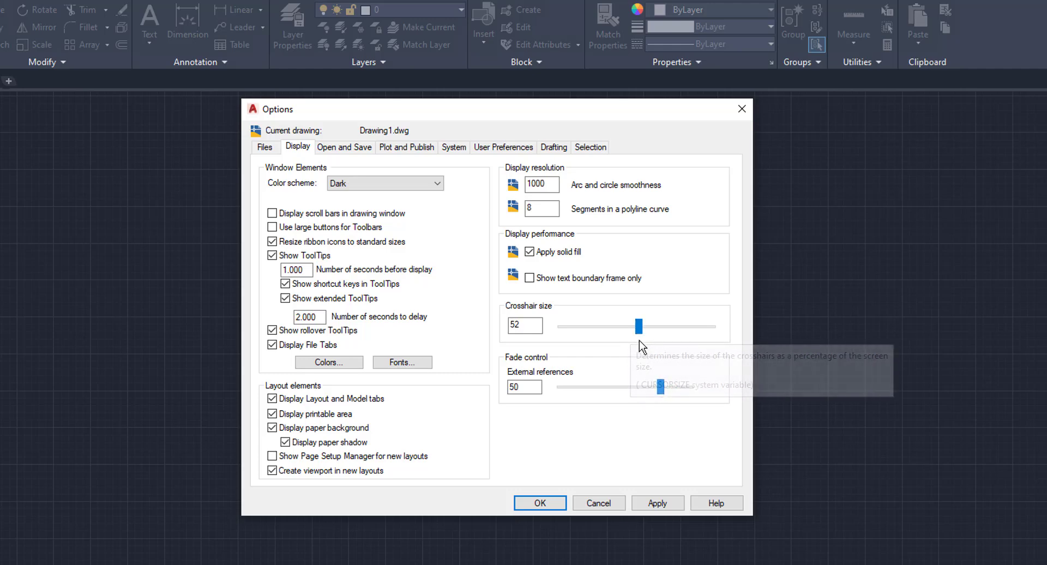
click(660, 502)
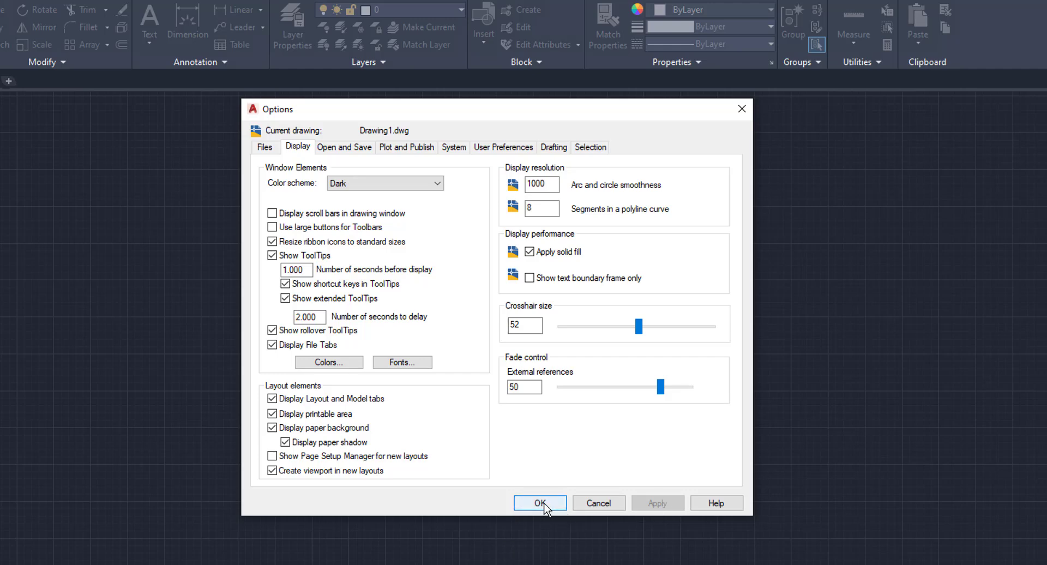
Close Options and zoom in and out to see the enlarged crosshair in the drawing.
click(540, 502)
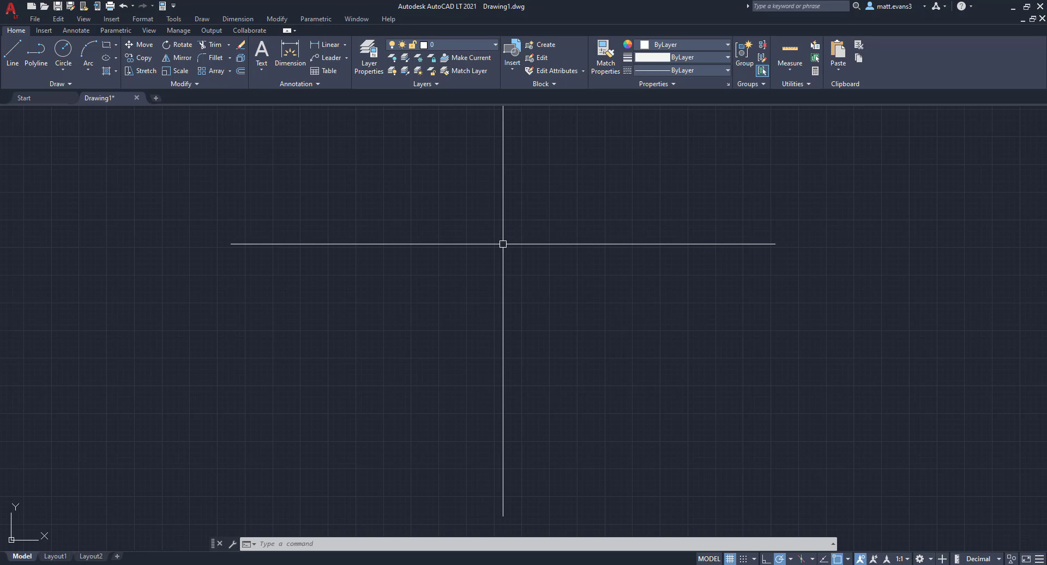
scroll(382, 333, down, 2)
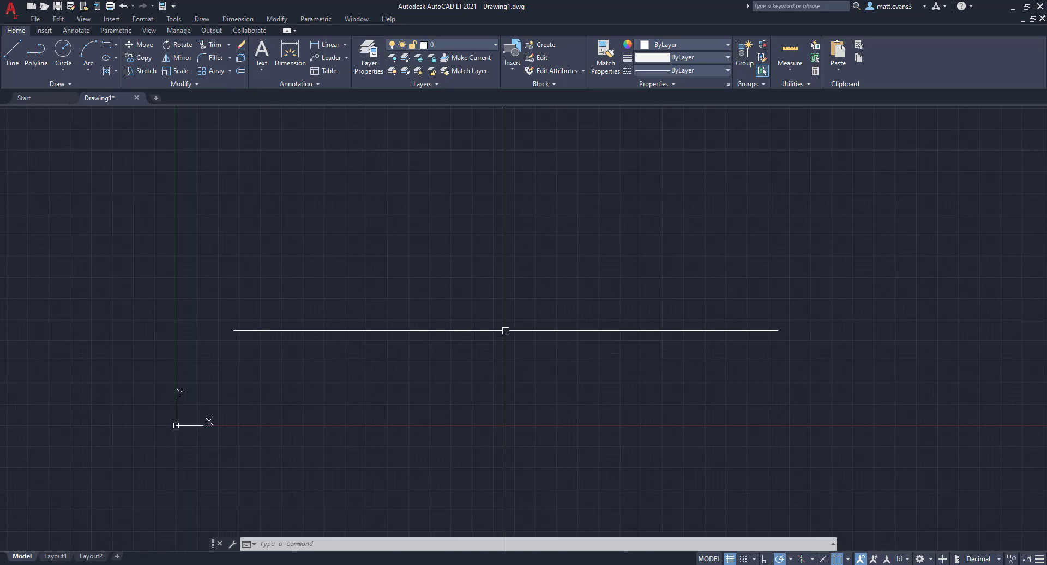
scroll(567, 312, up, 3)
scroll(565, 312, down, 3)
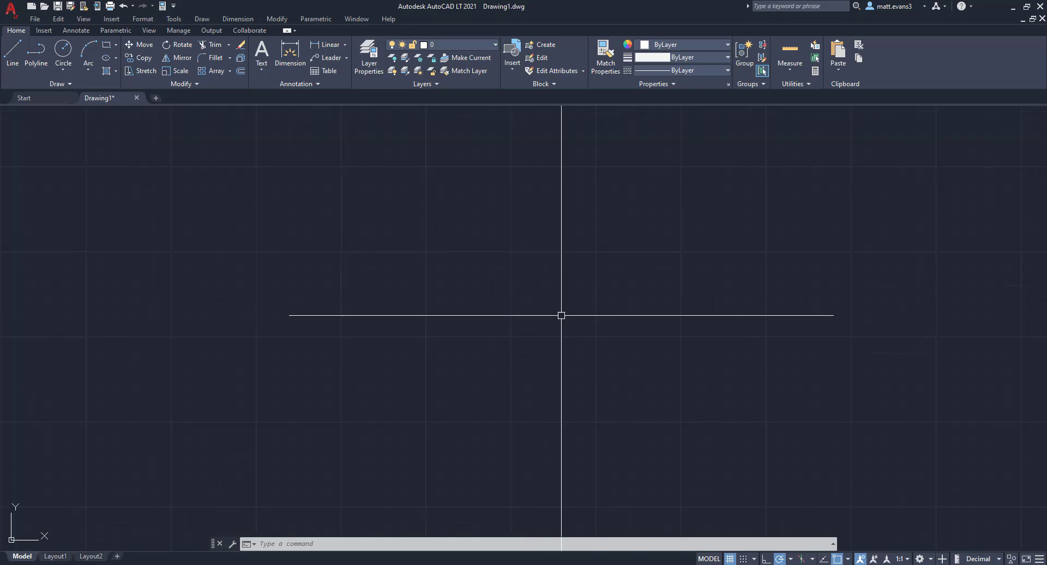
scroll(651, 257, up, 3)
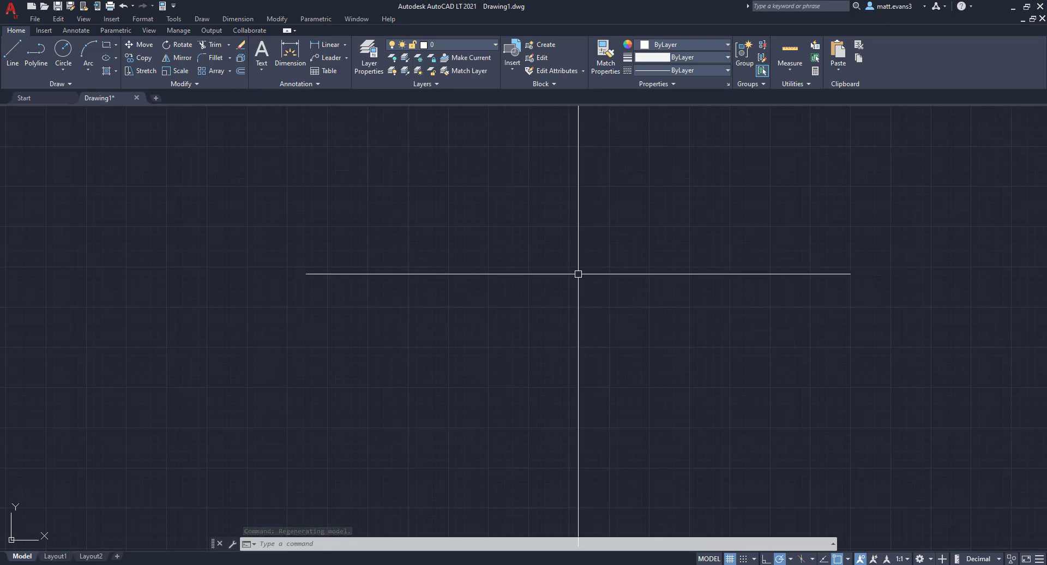
click(233, 545)
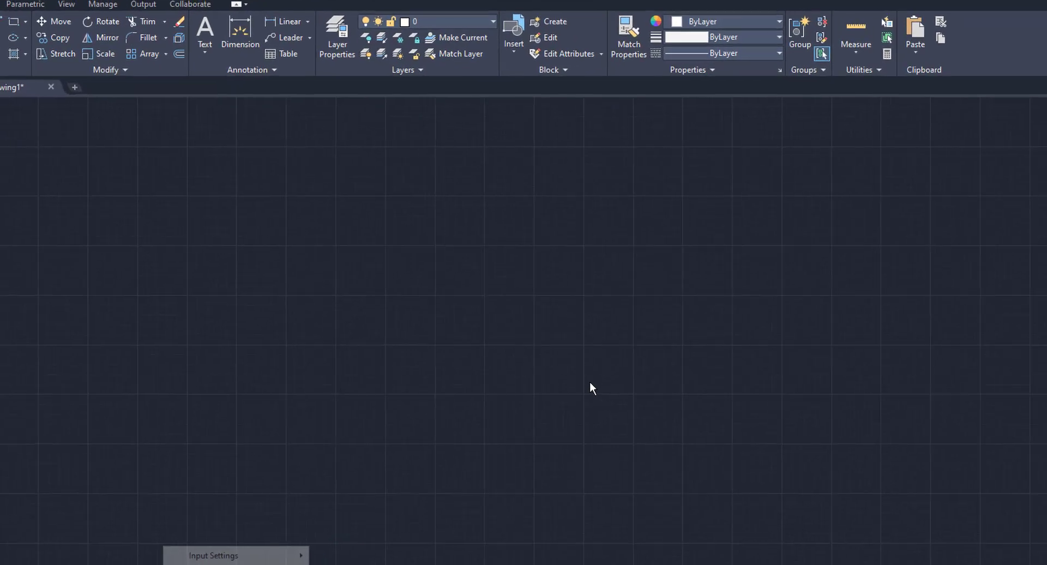
Reopen Options and reset the crosshair size to 6, applying the change.
click(229, 564)
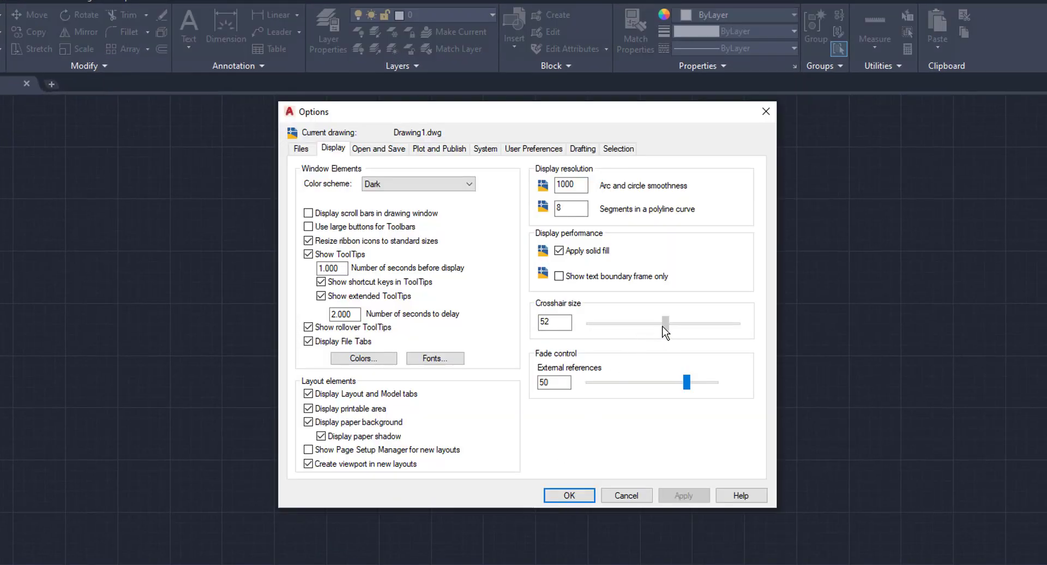
drag(662, 325, 602, 326)
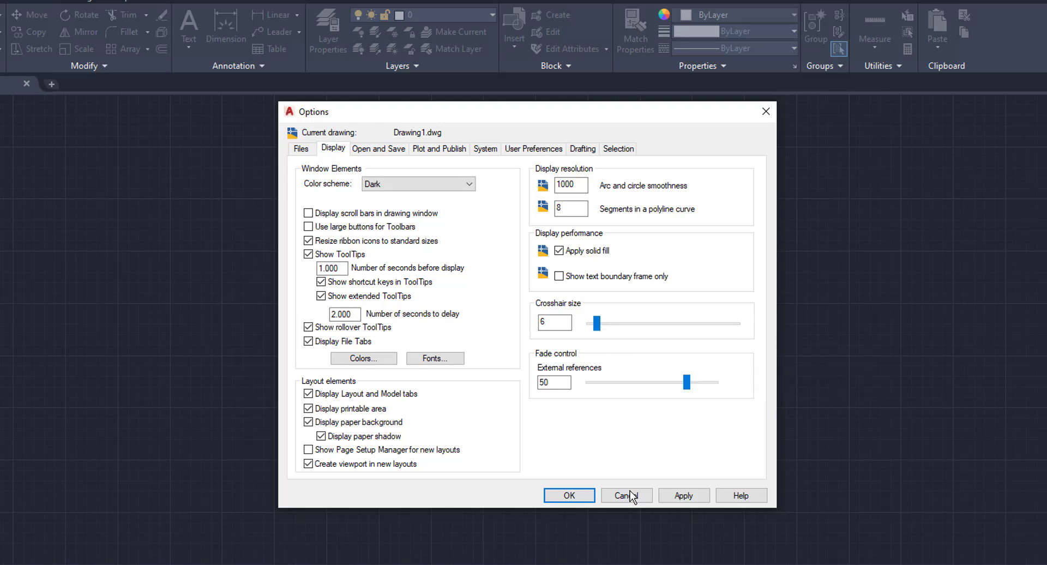
click(679, 495)
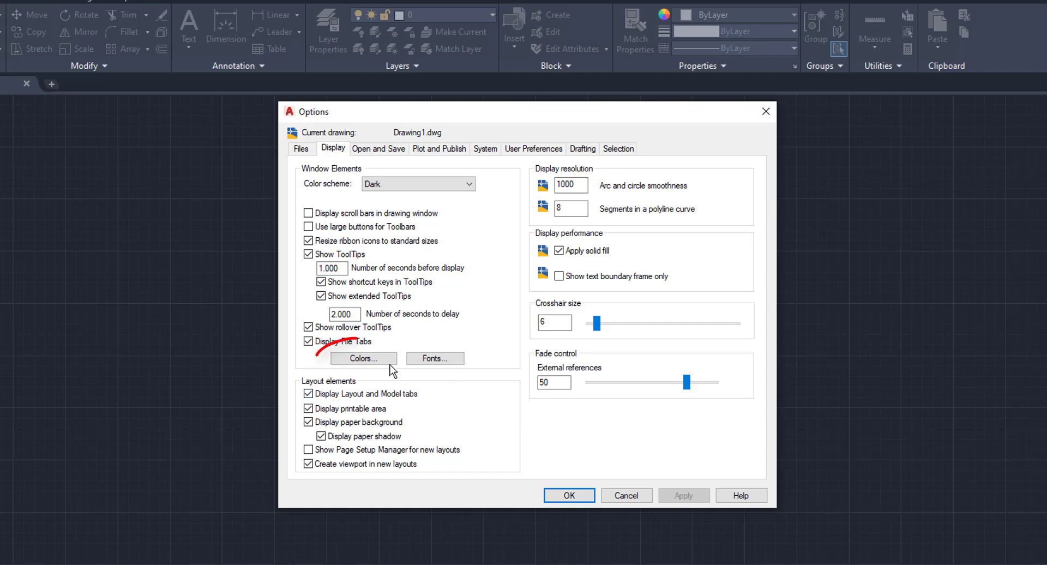
Change the 2D model space crosshair colour from White to Green in Drawing Window Colors.
click(370, 358)
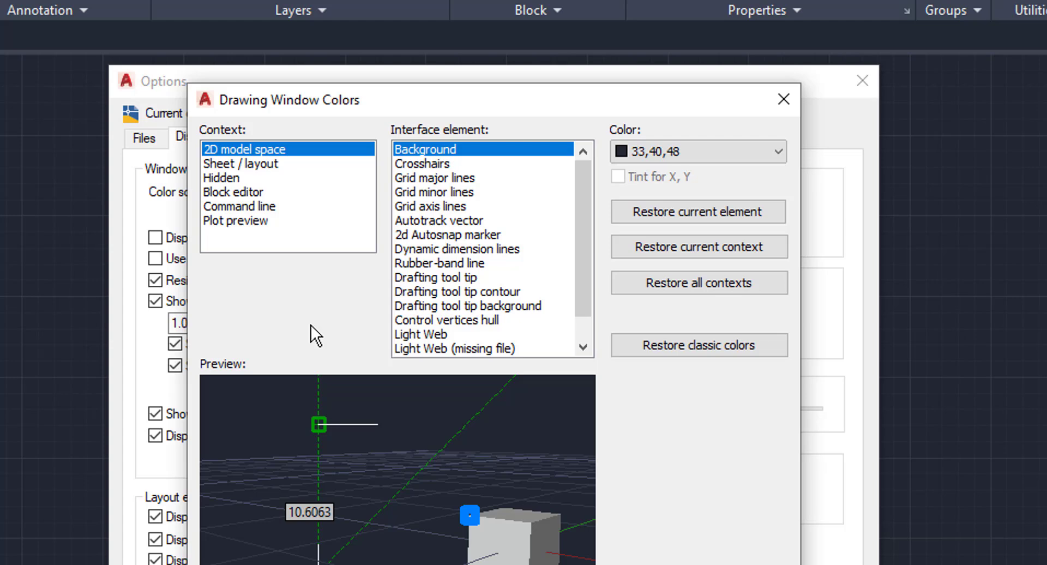
click(422, 165)
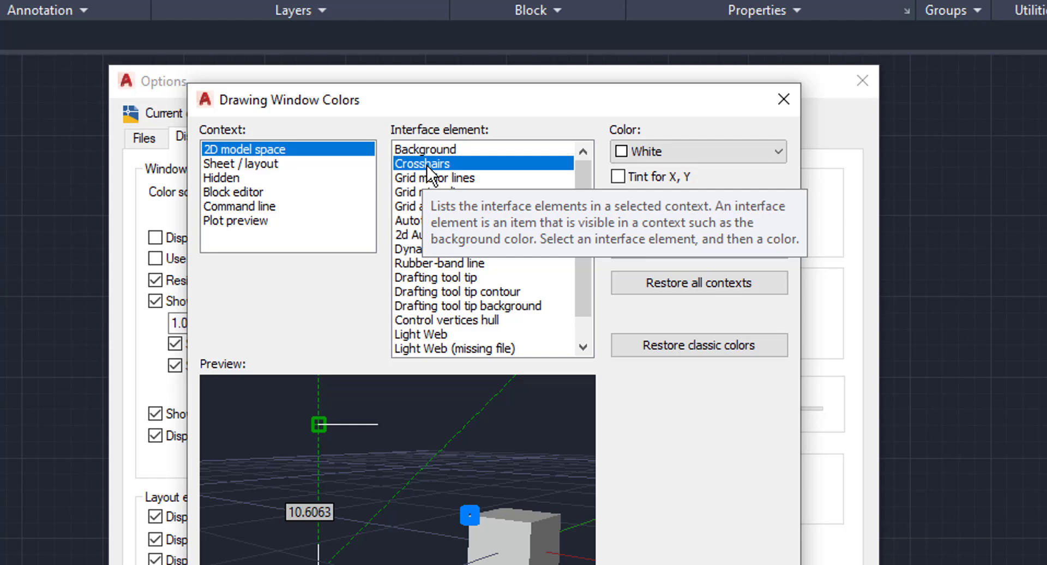
click(682, 159)
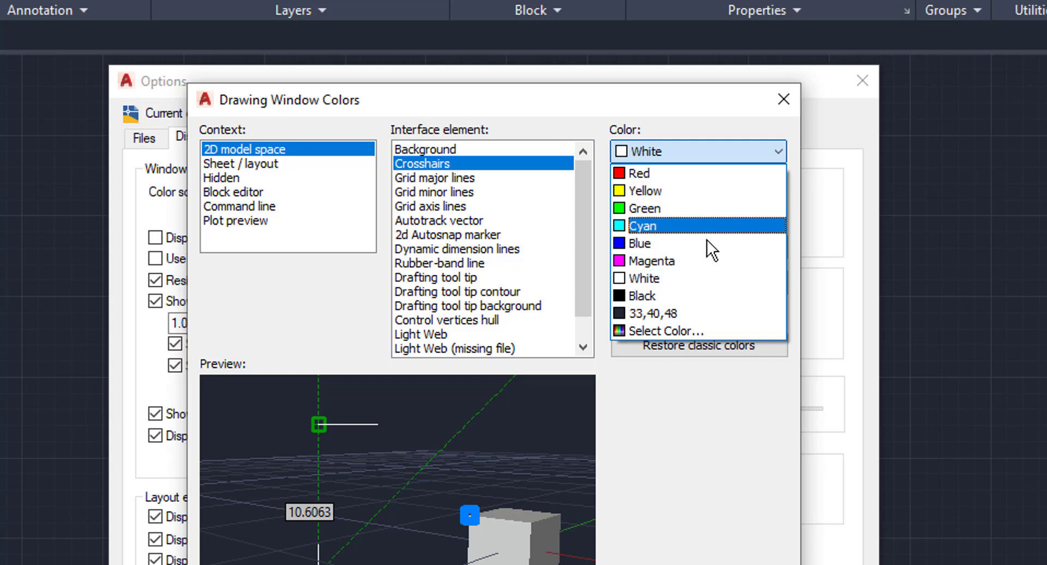
click(680, 331)
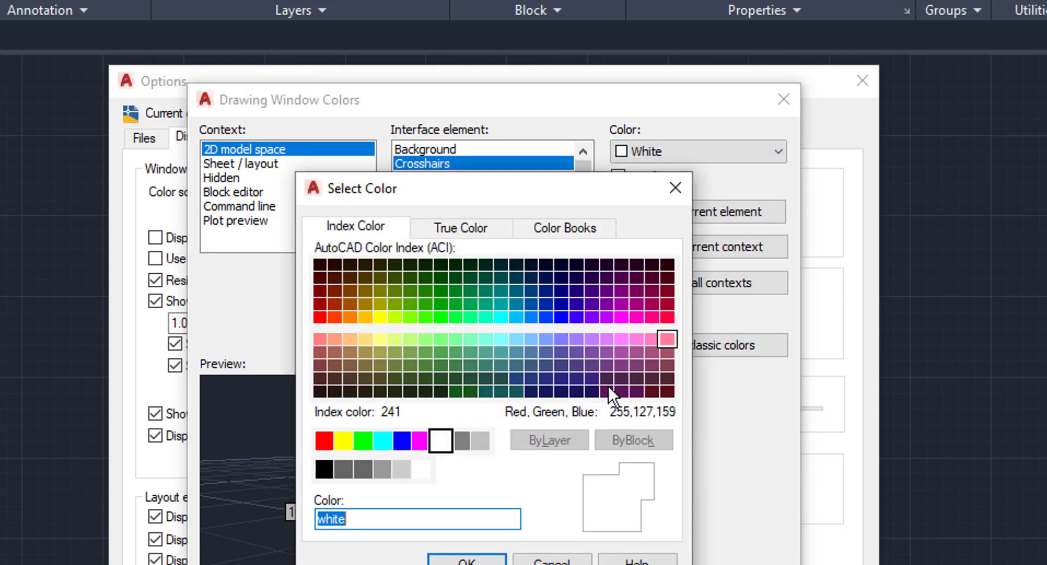
click(676, 187)
click(670, 149)
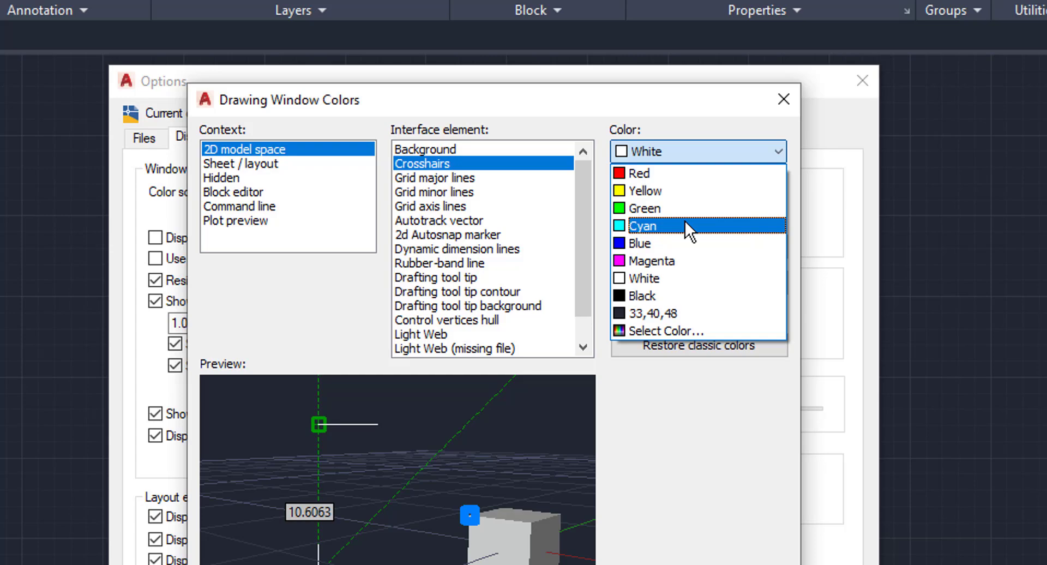
click(676, 208)
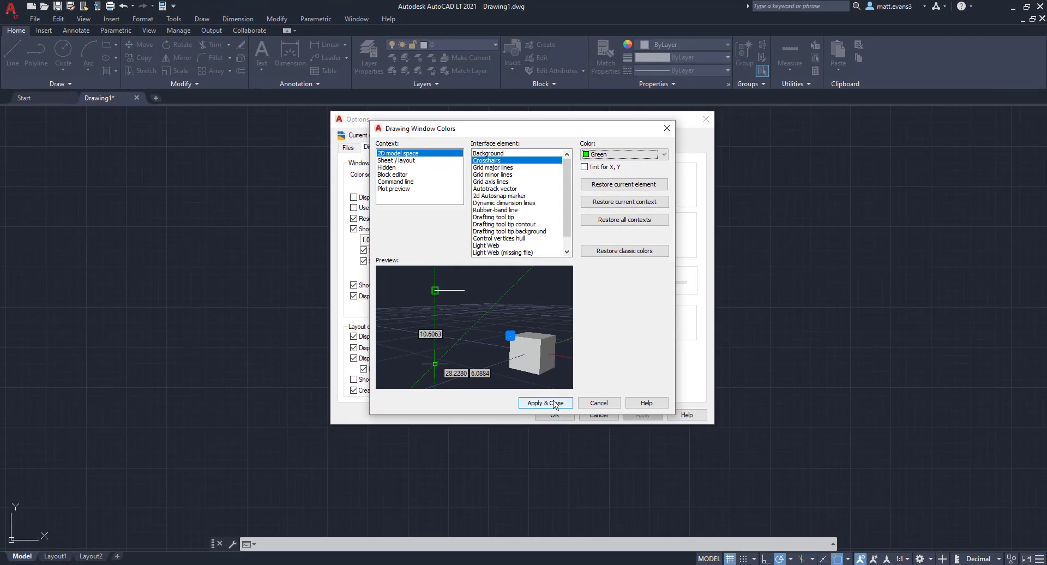
click(544, 402)
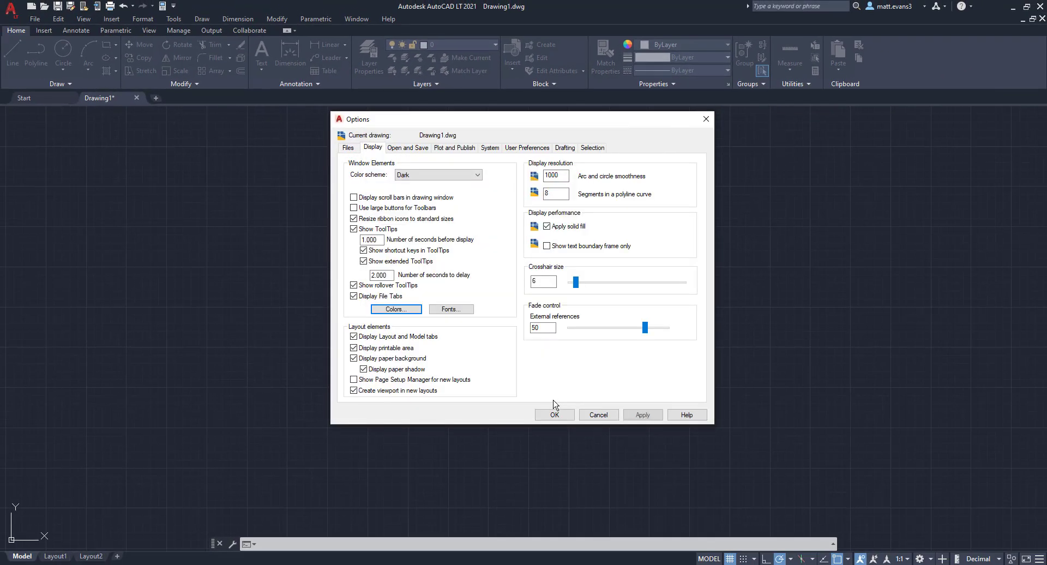
Close Options, then reopen it from the command-line menu.
click(558, 415)
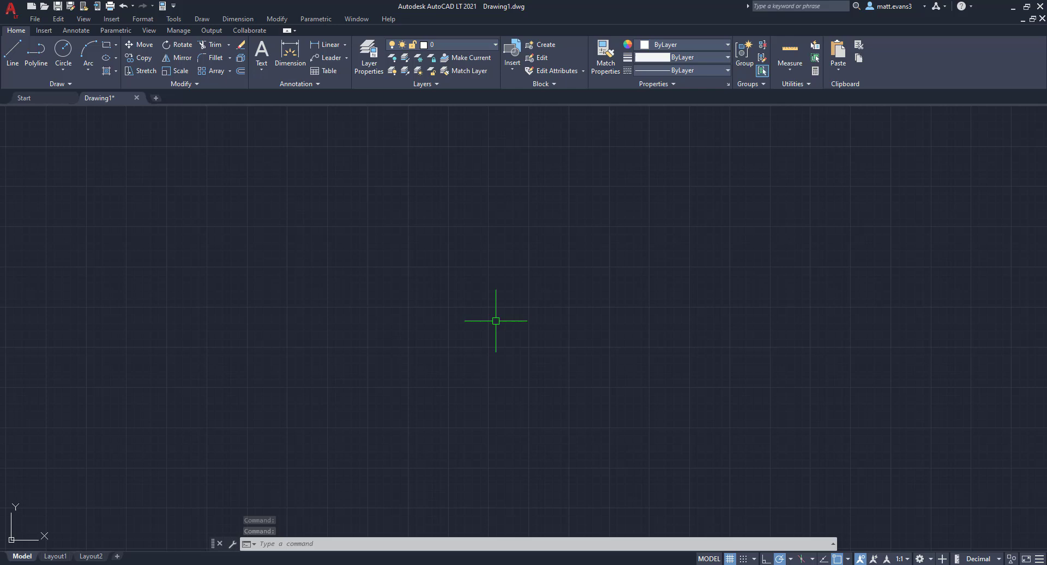
click(232, 544)
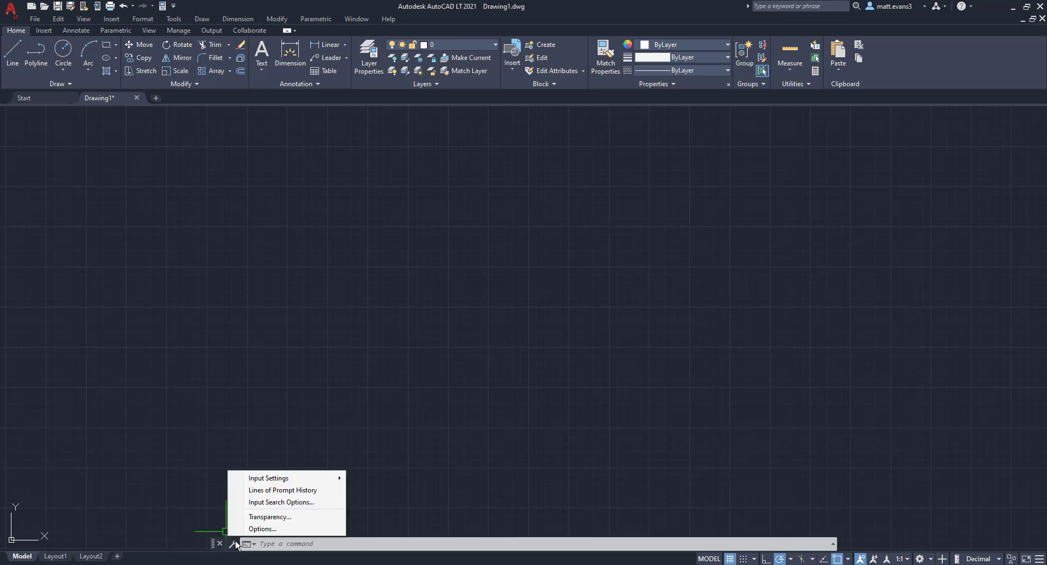
click(269, 528)
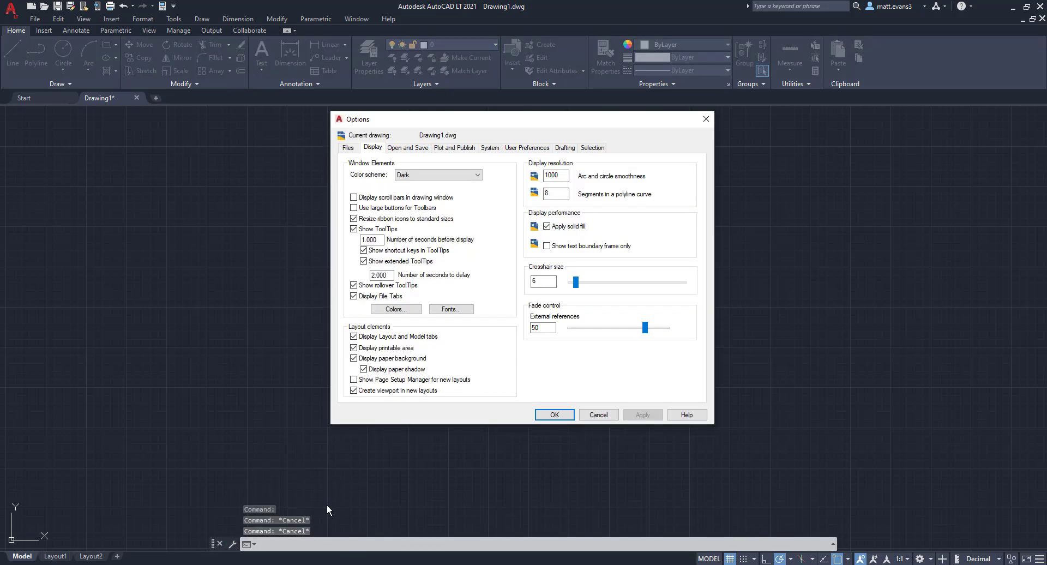
Set the model-space crosshair colour back to White, apply, and close Options.
click(404, 310)
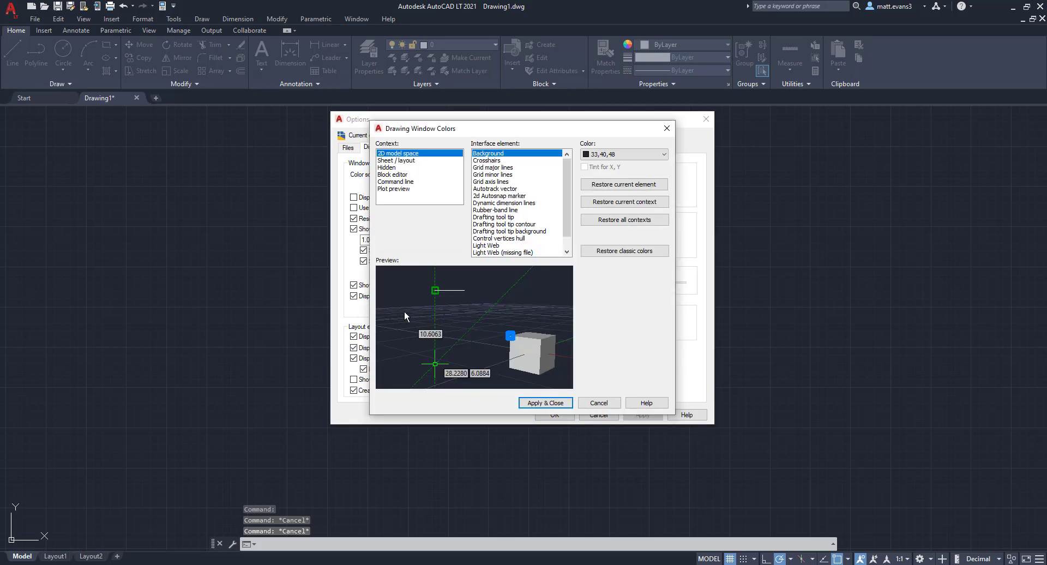
click(497, 160)
click(622, 154)
click(600, 217)
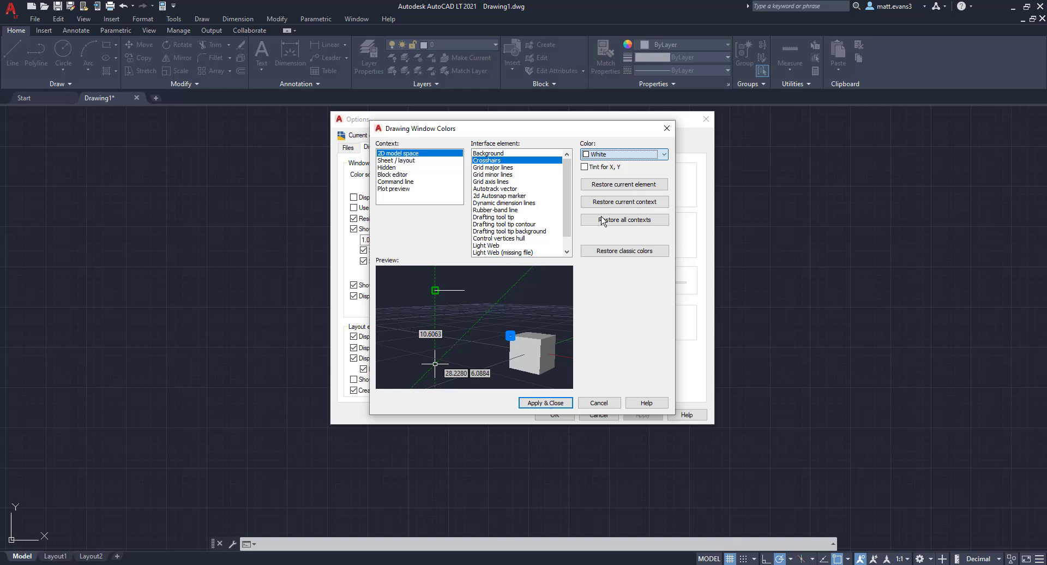
click(545, 402)
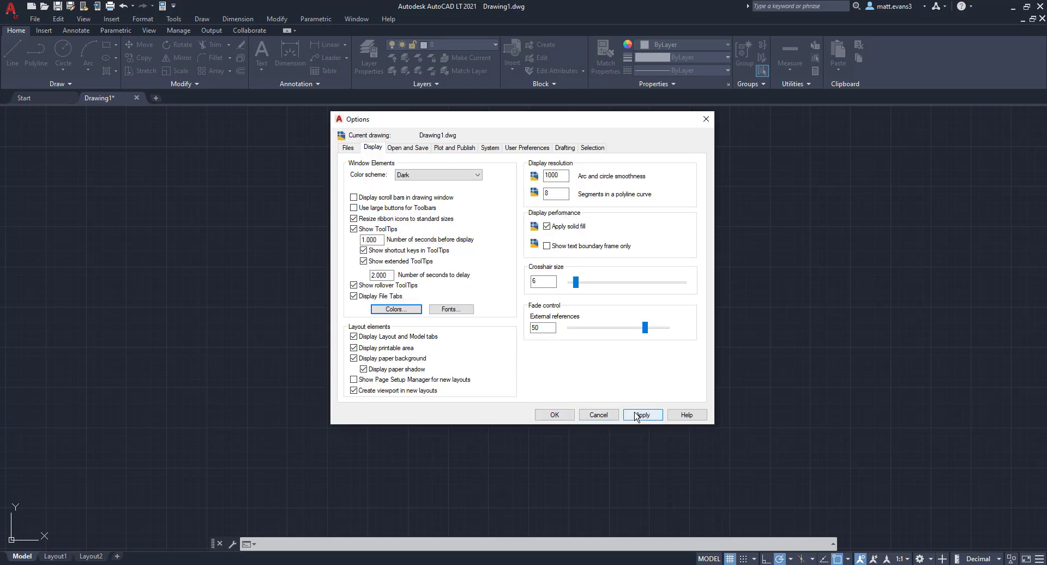
click(637, 416)
click(554, 414)
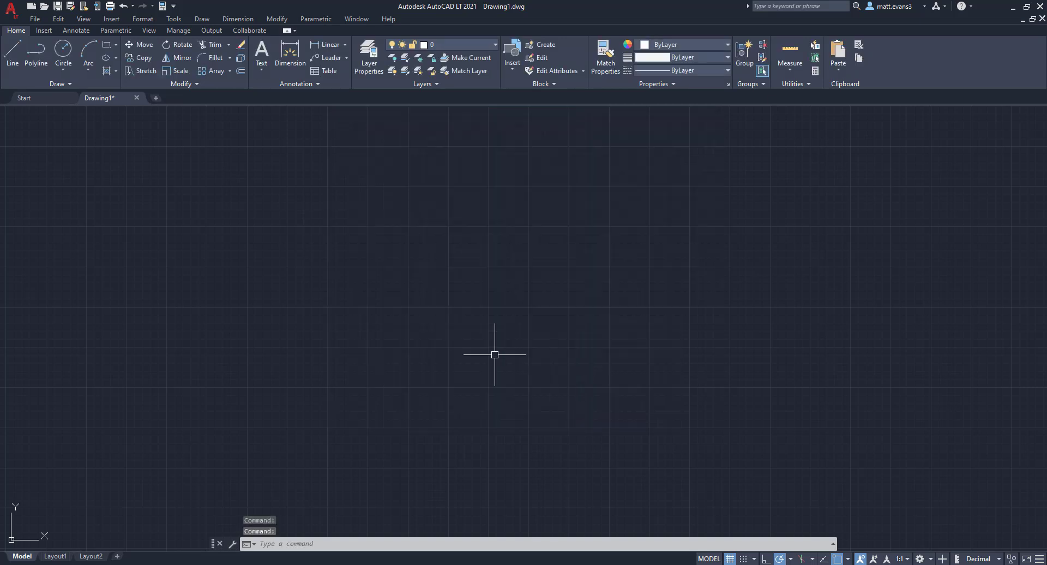
Enlarge the pickbox close to its maximum on the Selection tab and close Options.
click(232, 544)
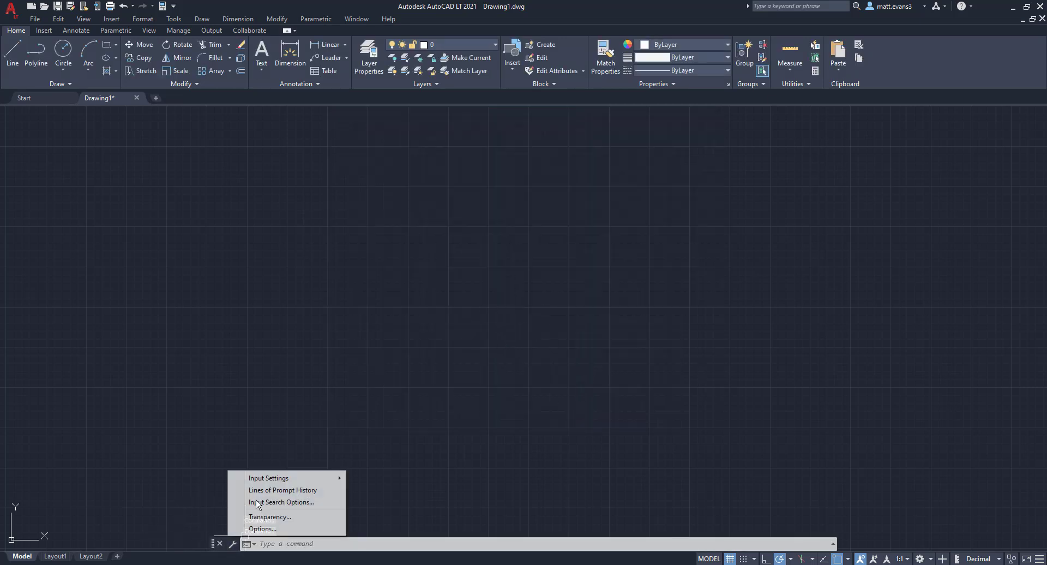
click(263, 529)
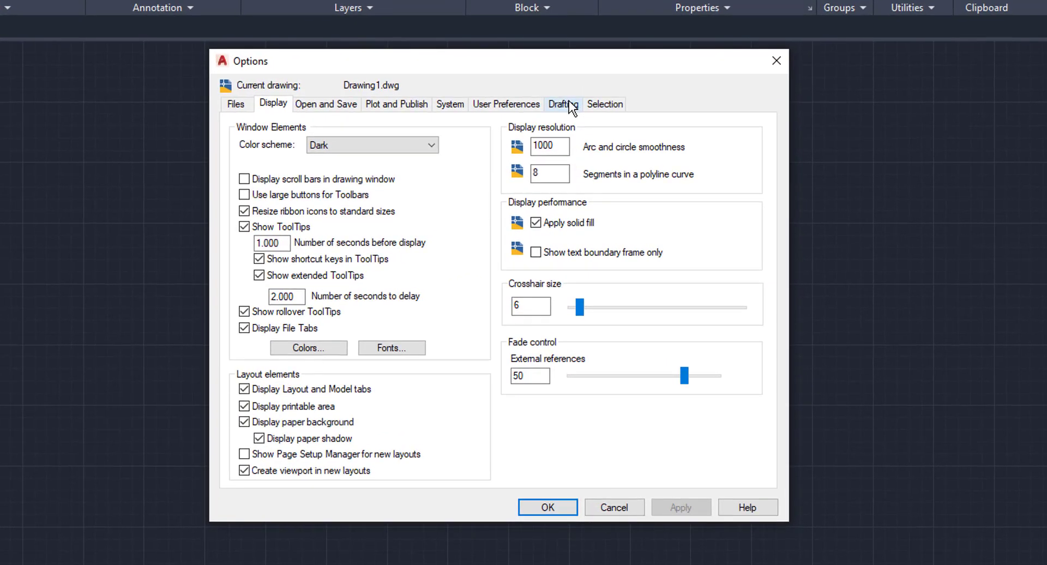
click(569, 102)
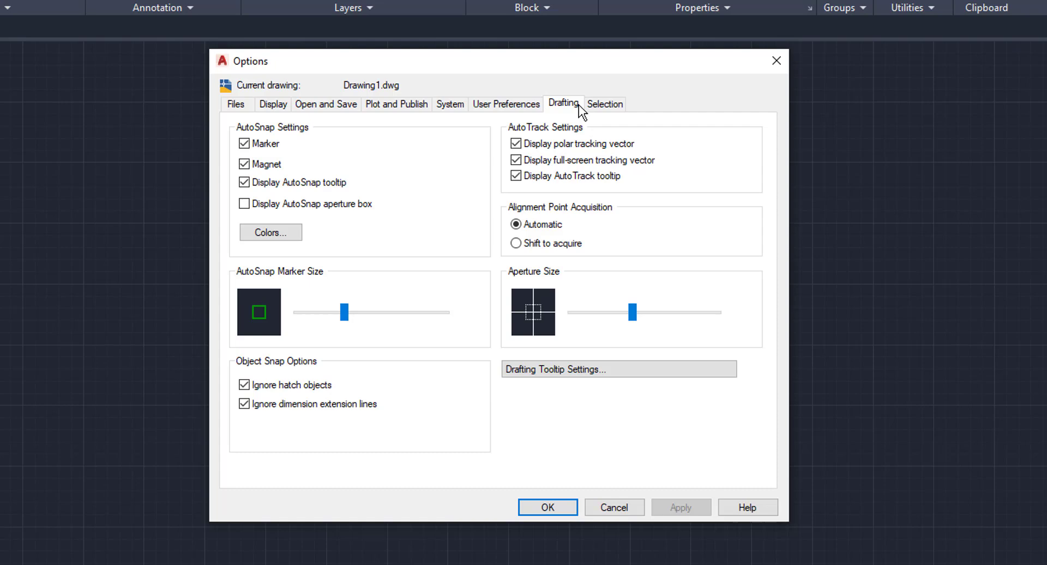
click(596, 104)
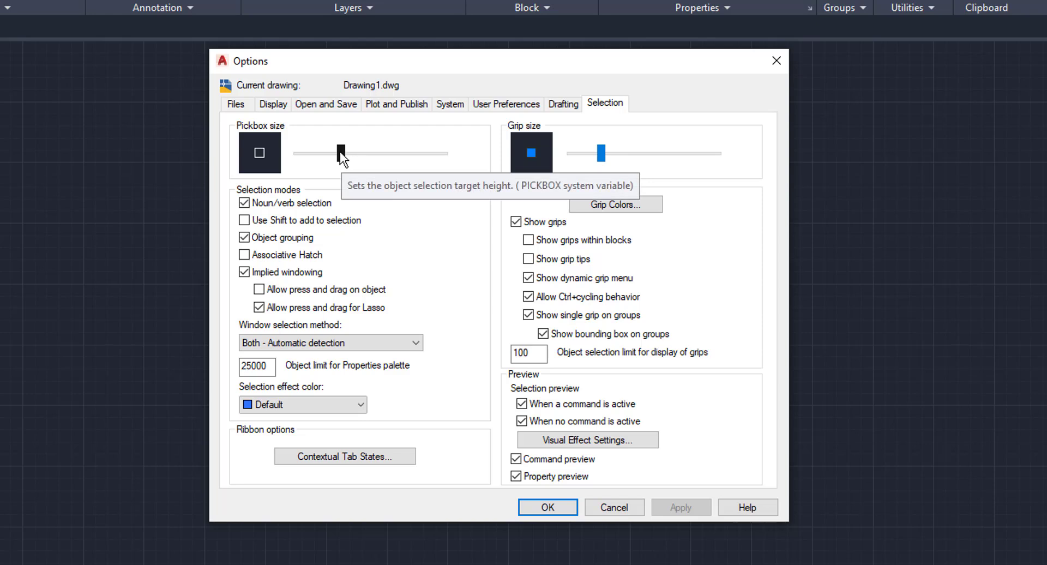
drag(339, 152, 438, 154)
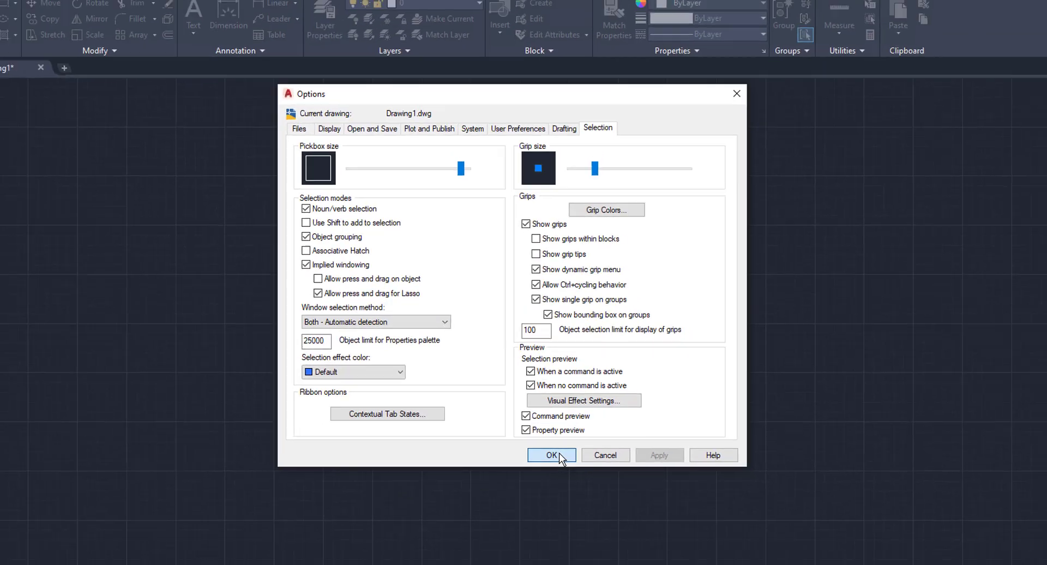
click(547, 508)
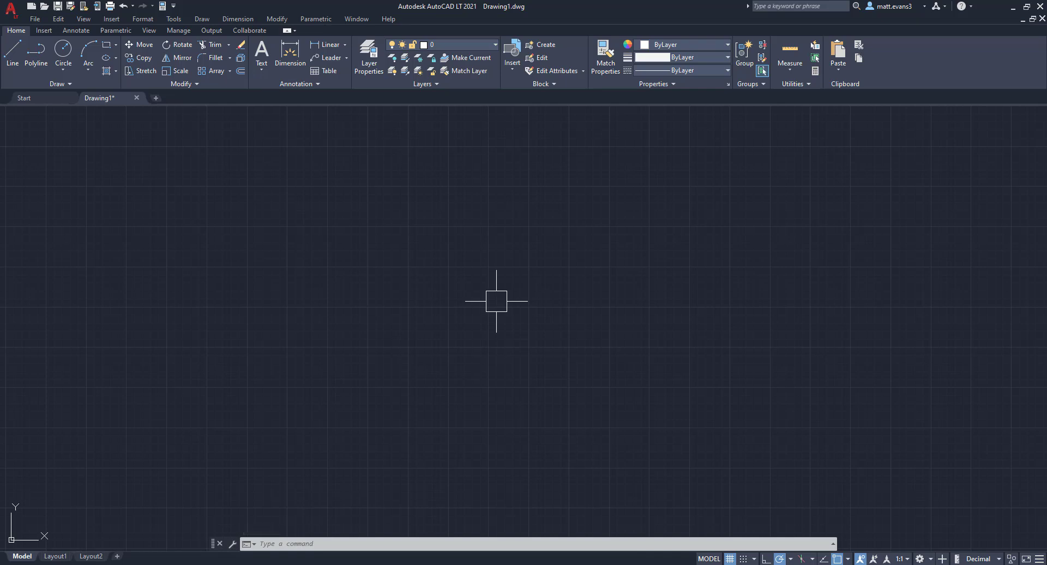
Undo the last action, then reopen Options on the Display tab via the canvas shortcut menu.
key(ctrl+z)
right_click(506, 305)
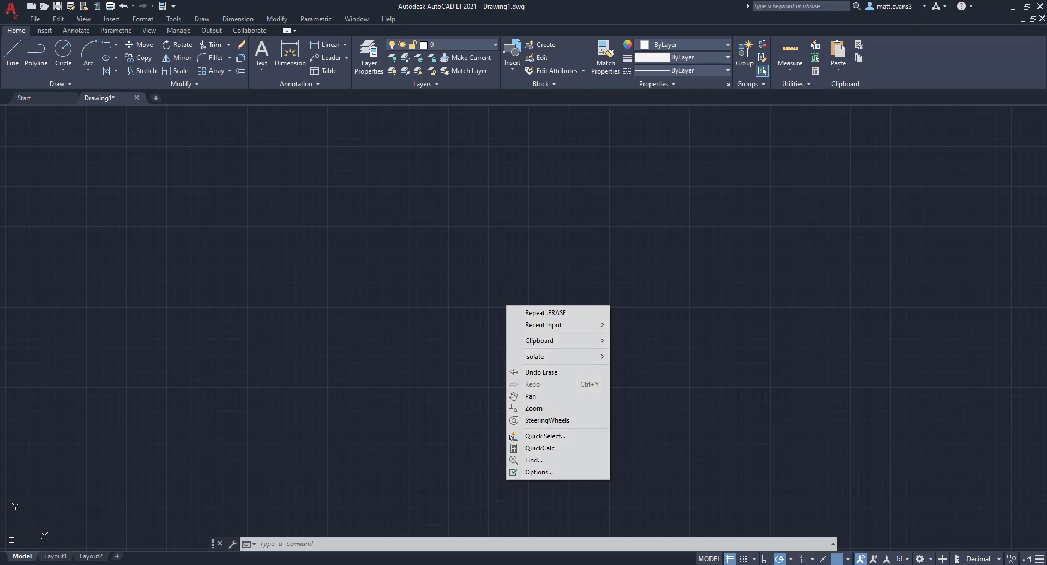
click(528, 473)
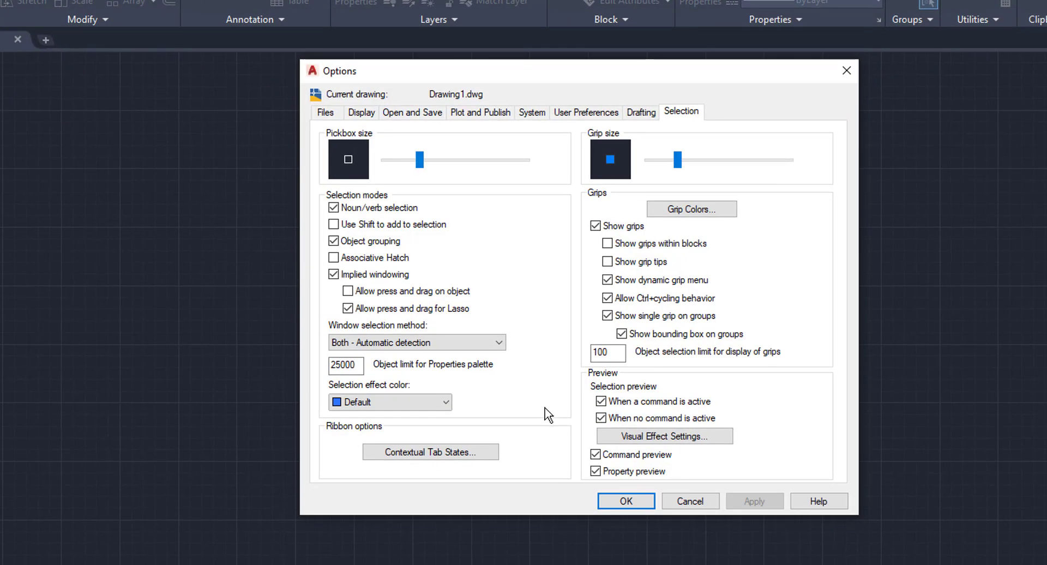
click(357, 115)
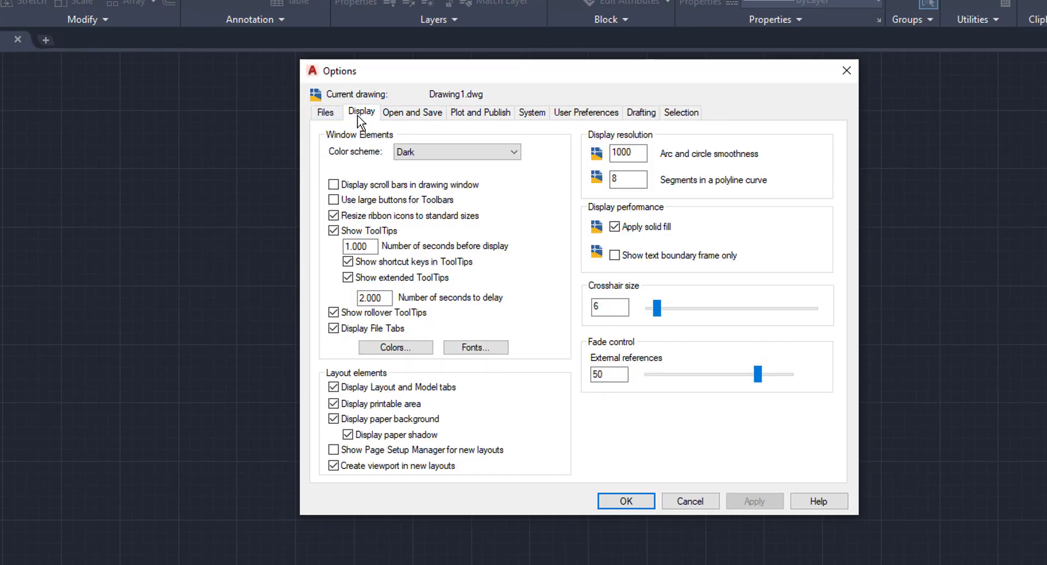
Raise the crosshair size to 45 and make the model-space crosshairs Red.
drag(657, 311, 725, 316)
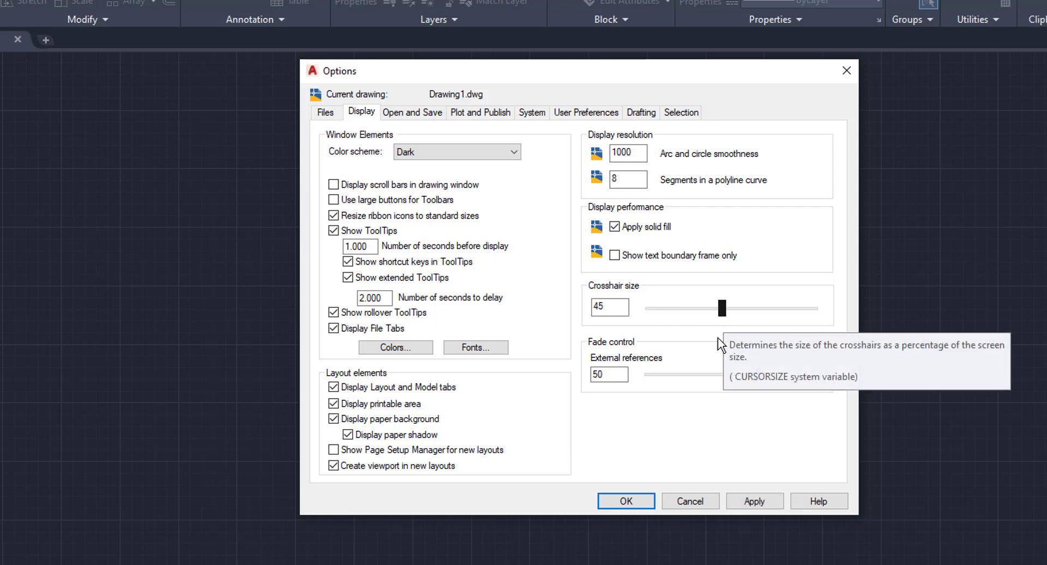
click(388, 346)
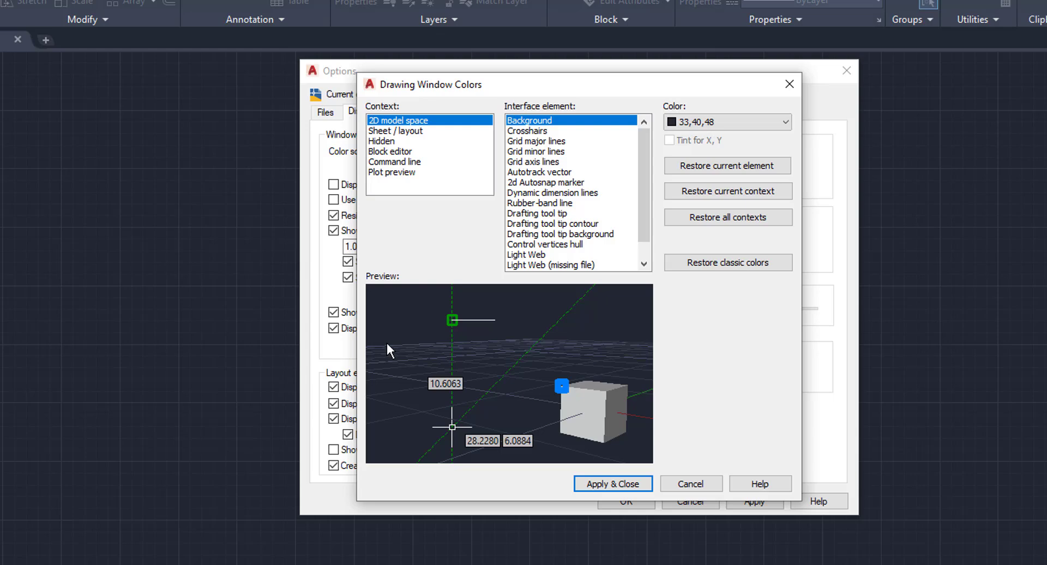
click(530, 131)
click(676, 123)
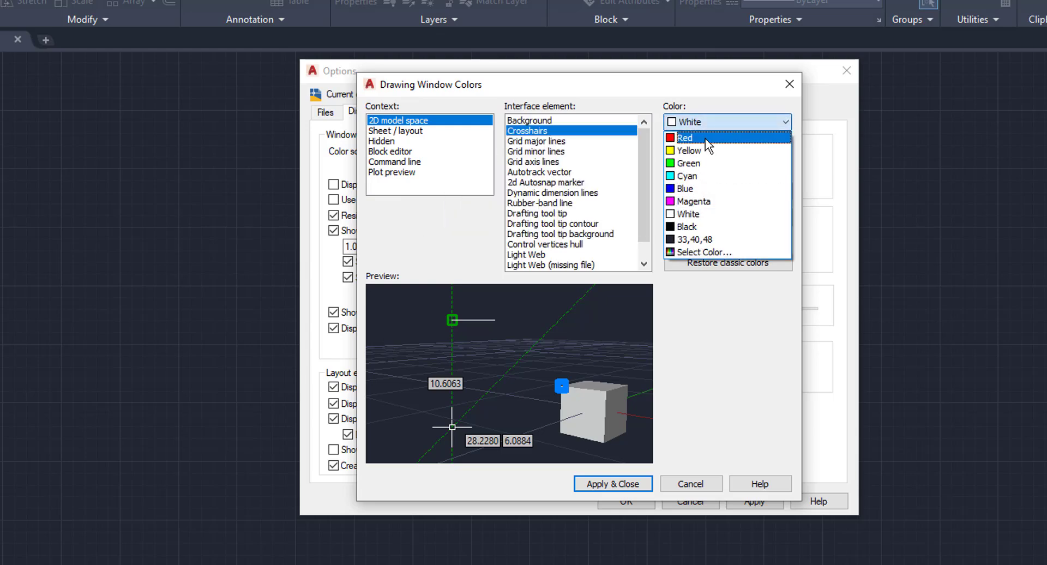
click(707, 140)
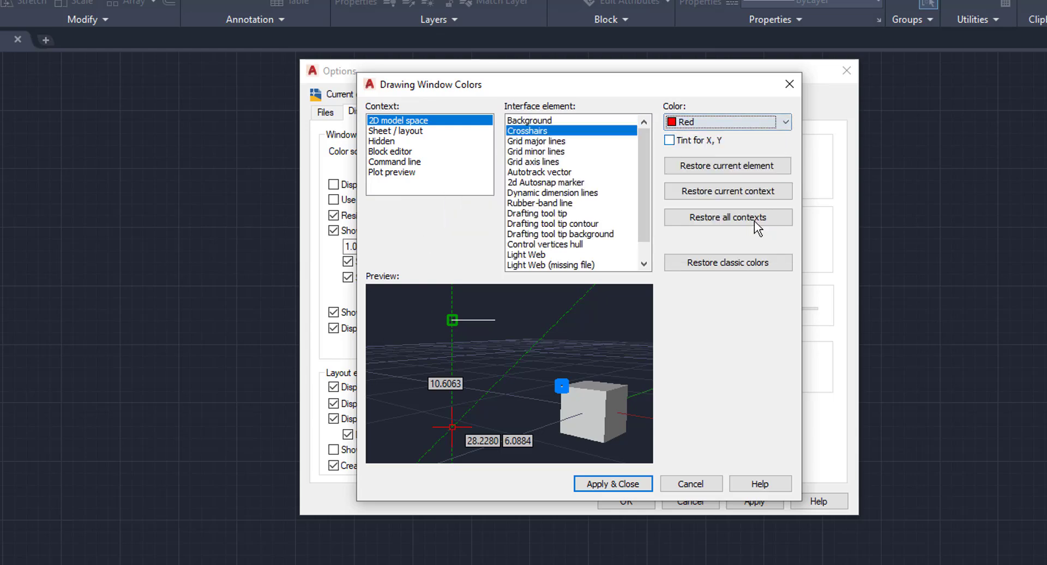
click(620, 484)
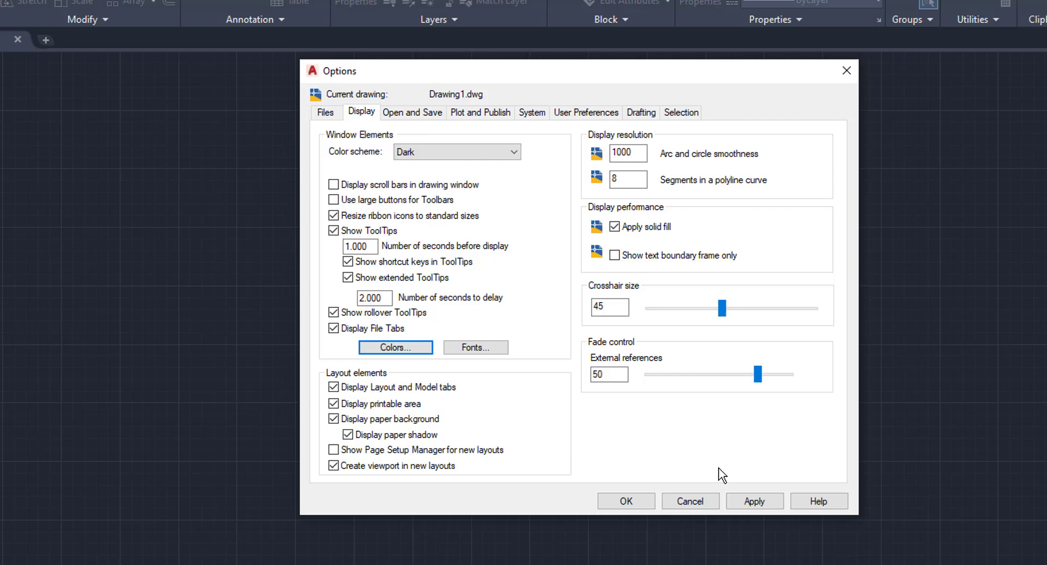
Apply the red size-45 crosshair, enlarge the pickbox on the Selection tab, and close Options.
click(749, 499)
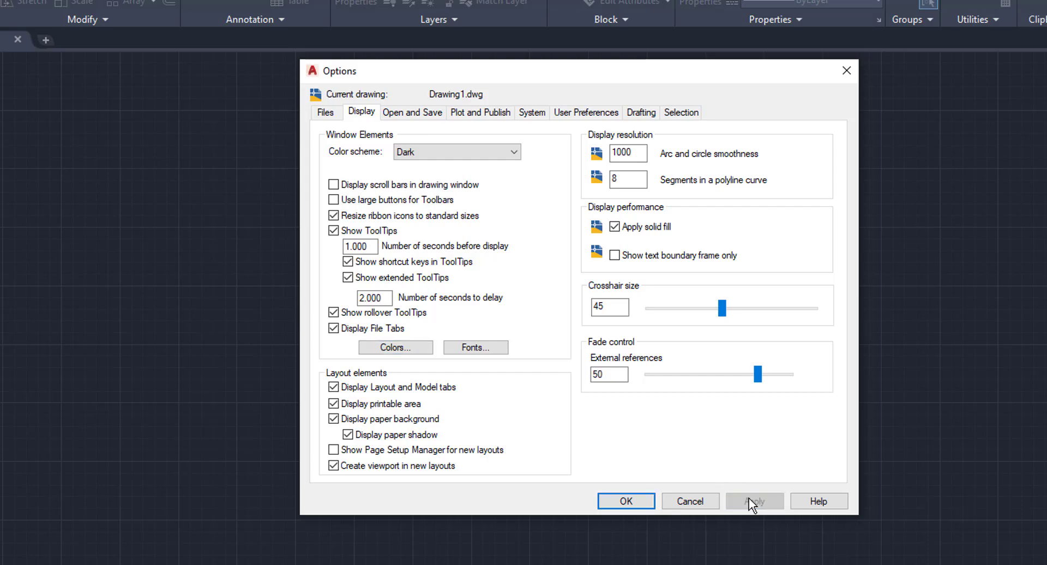
click(646, 115)
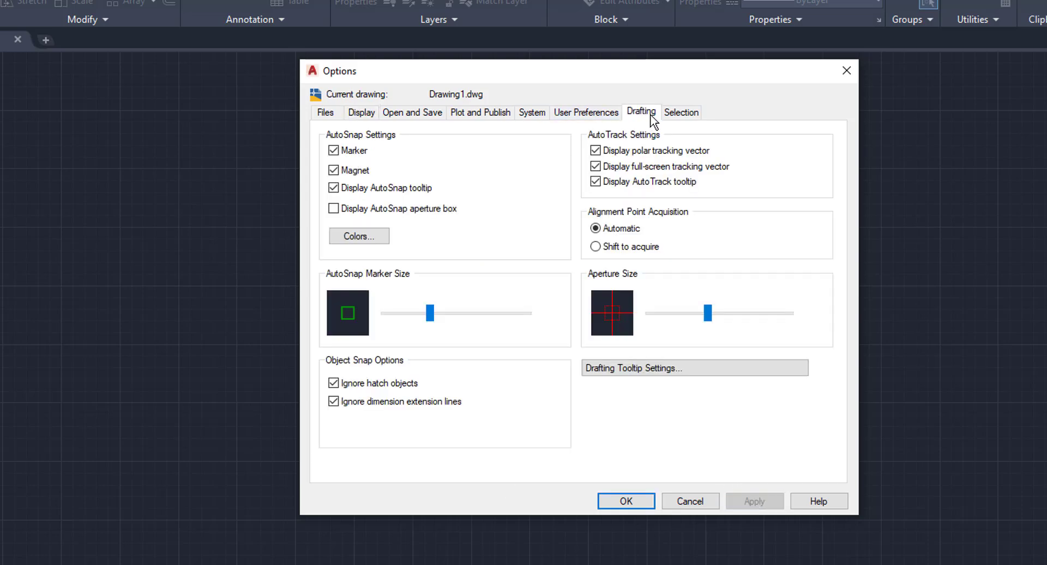
click(672, 112)
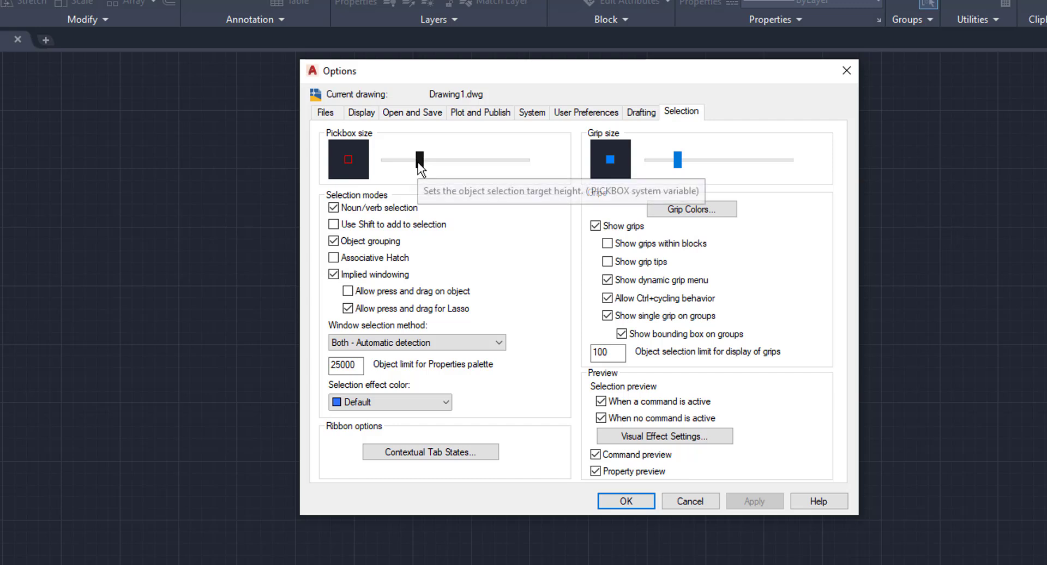
drag(417, 162, 498, 157)
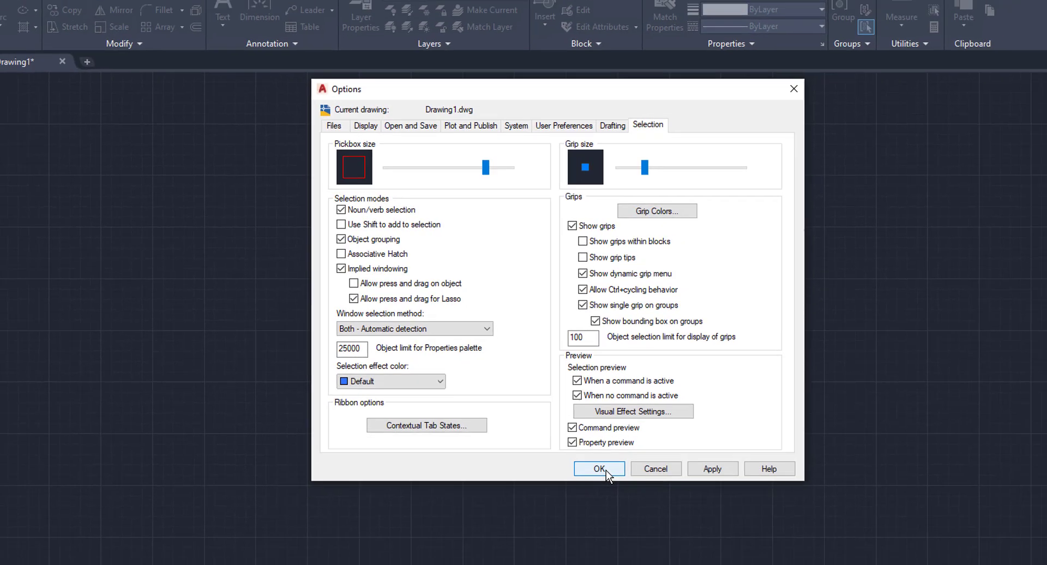
click(632, 503)
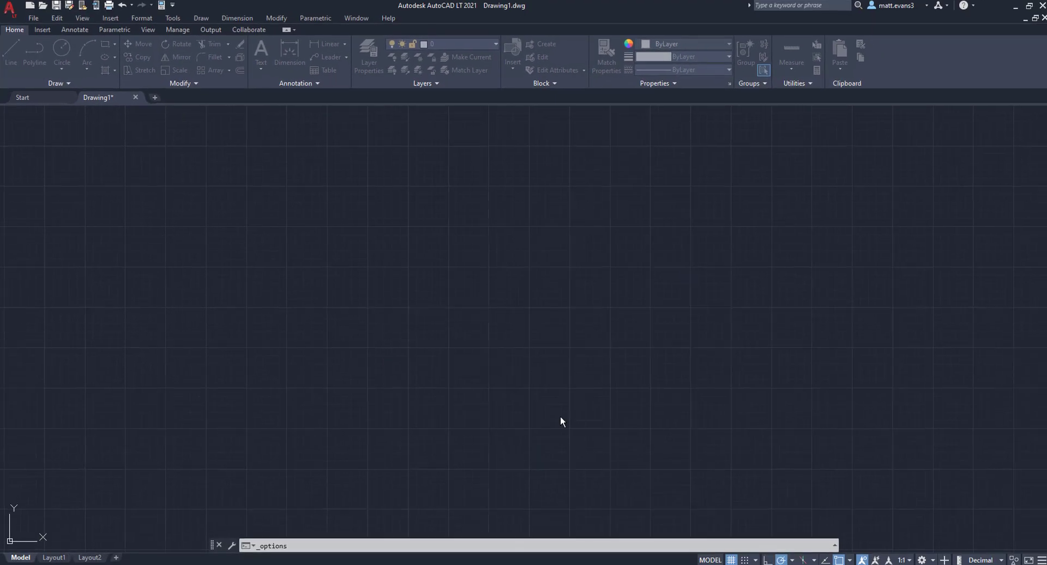
scroll(506, 313, down, 1)
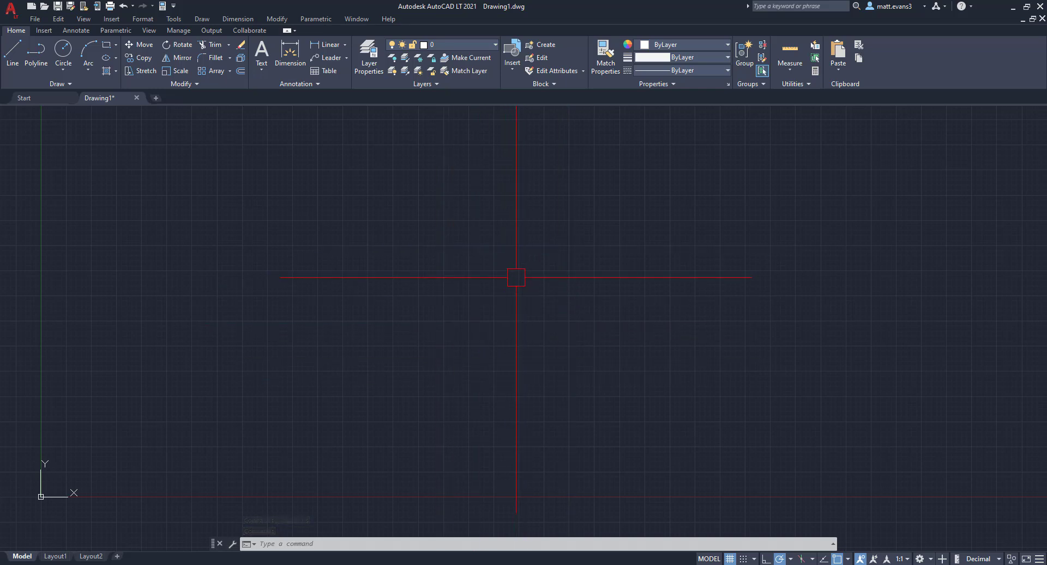
scroll(638, 215, down, 2)
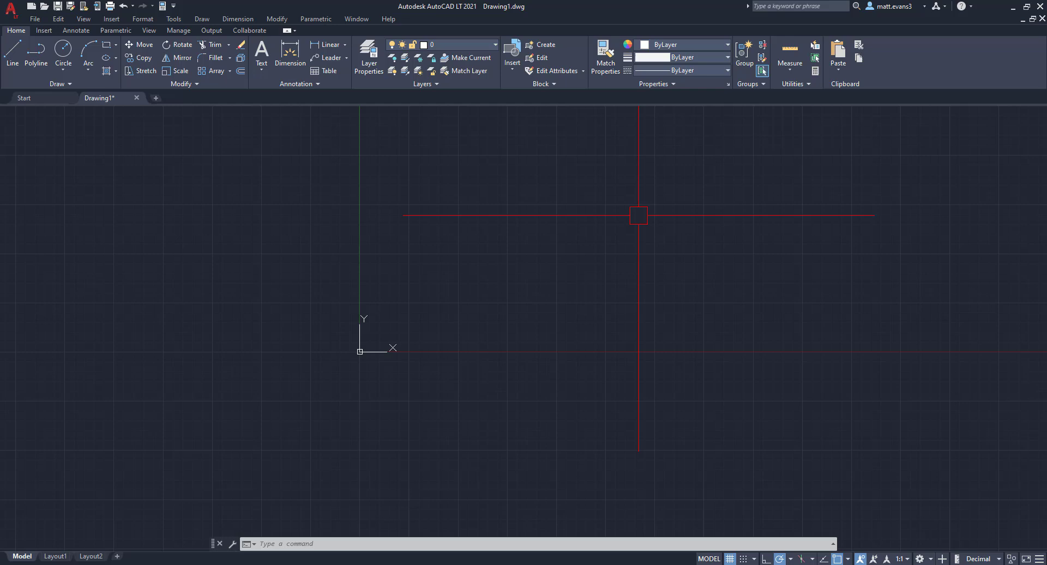
mouse_move(638, 215)
middle_down()
mouse_move(362, 335)
mouse_move(176, 368)
middle_up()
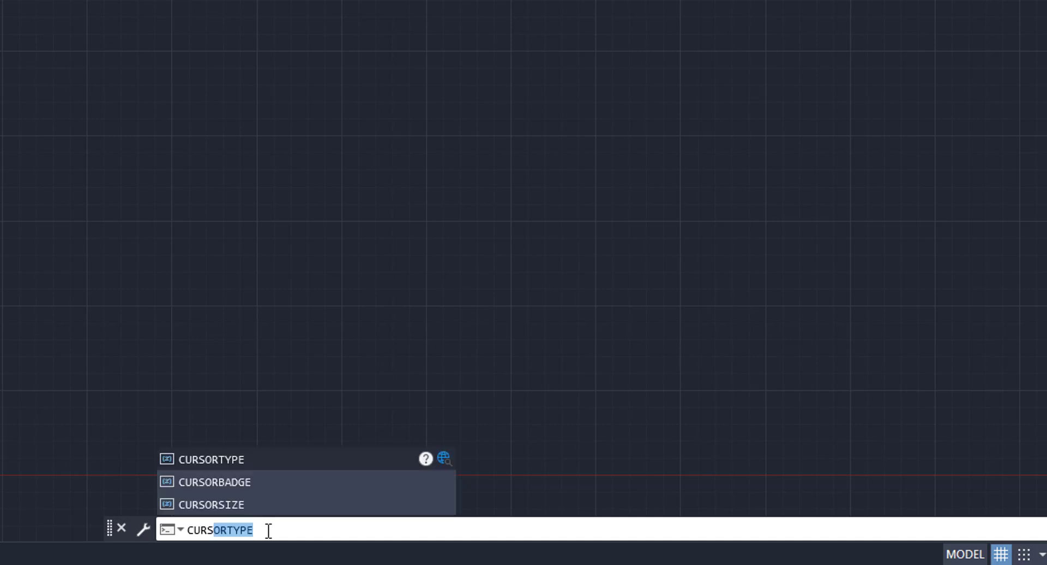
Set CURSORTYPE to 1 so the drawing area shows the Windows arrow pointer.
key(Return)
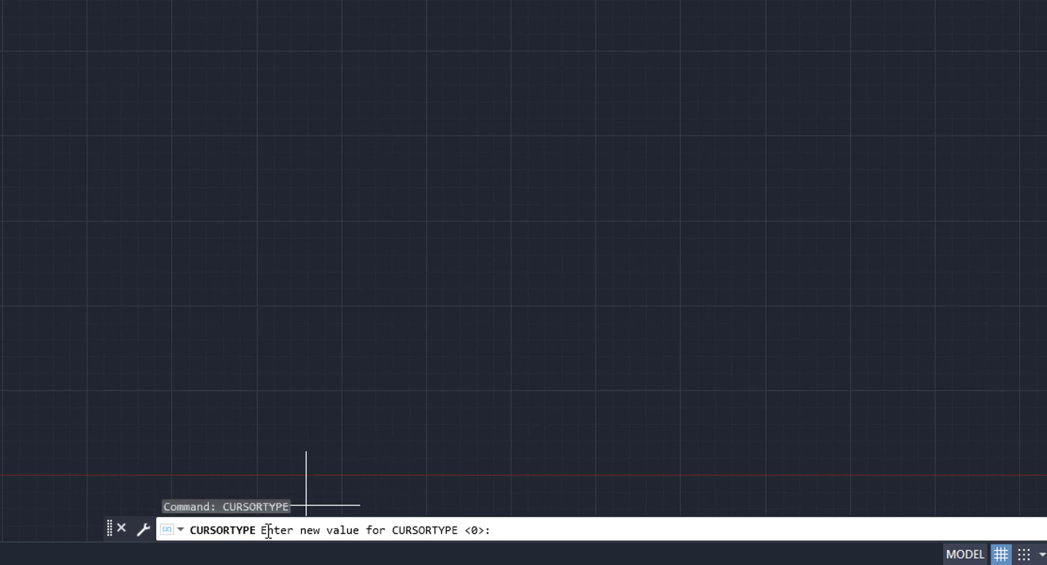
text(1)
key(Return)
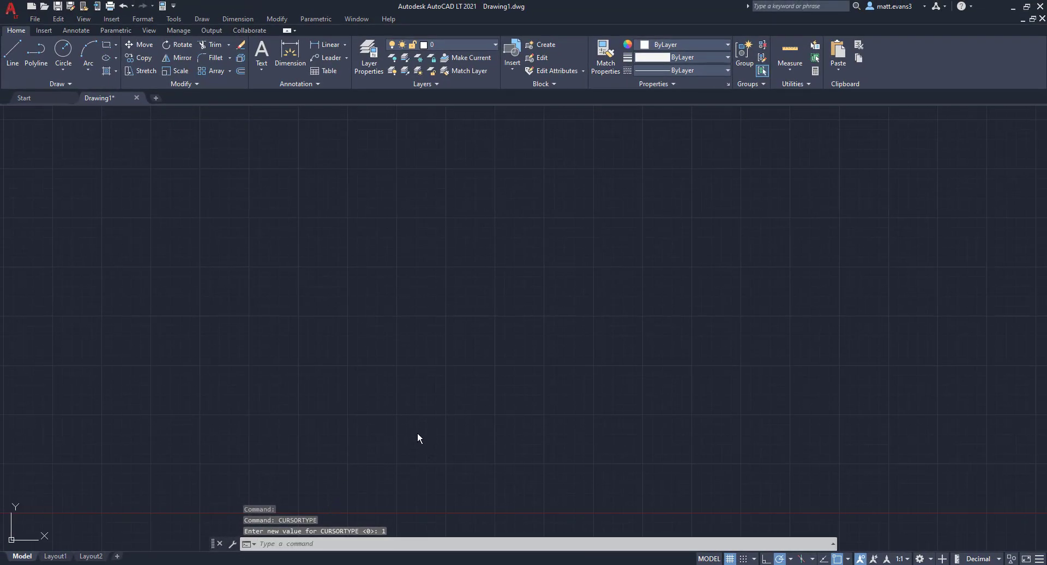
Draw a horizontal line joined to a long diagonal line ending at lower left.
click(421, 393)
click(349, 316)
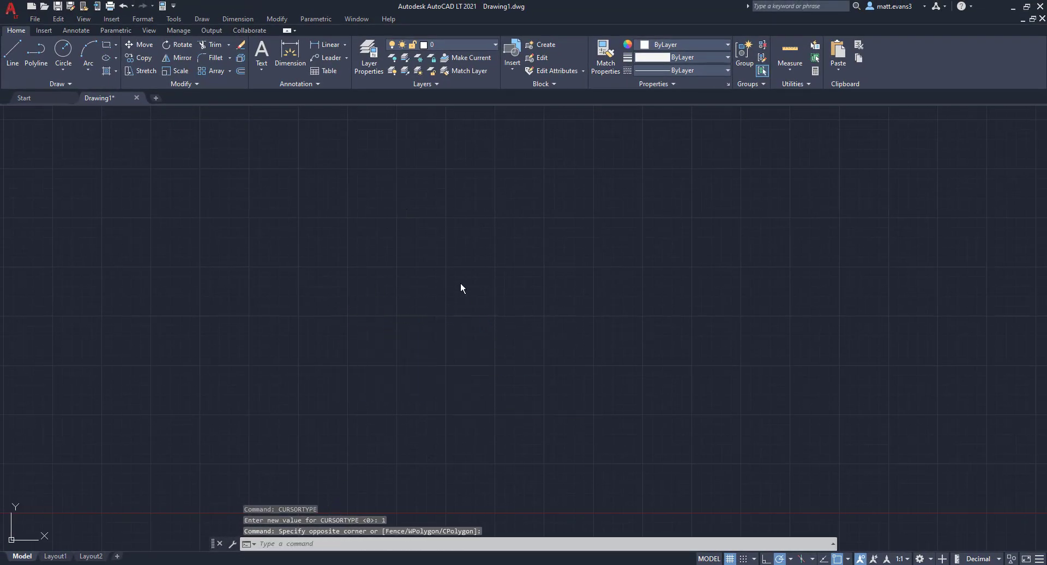
click(12, 55)
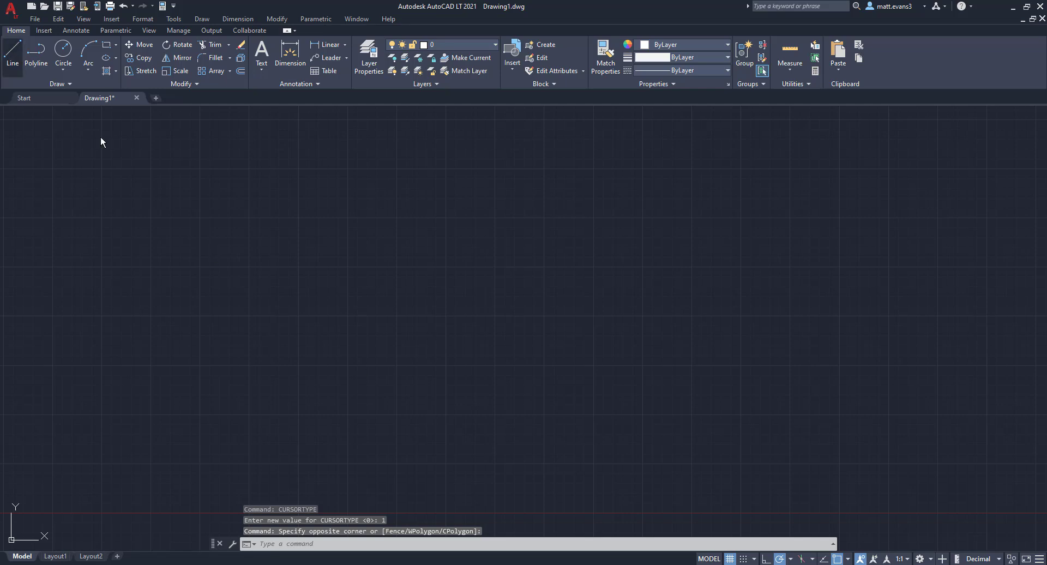
click(314, 230)
click(430, 229)
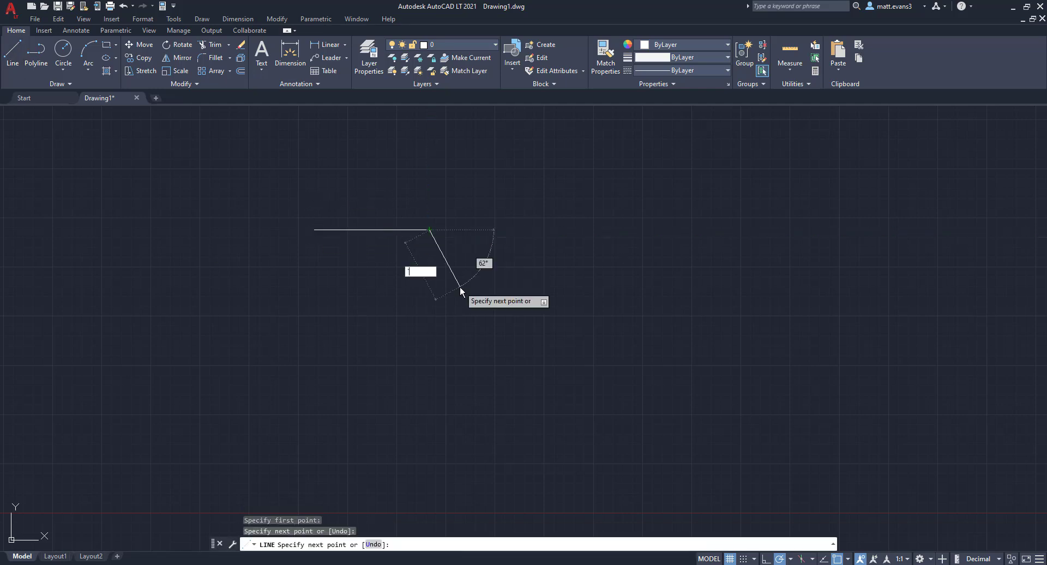
key(Escape)
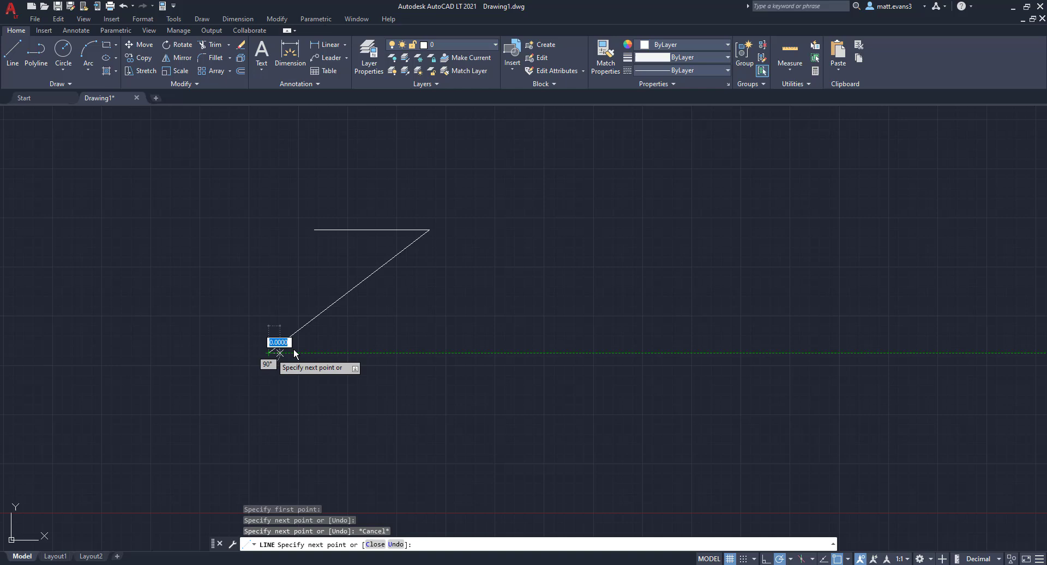
click(269, 352)
key(Escape)
Draw a circle to the right of the lines.
click(63, 50)
click(514, 266)
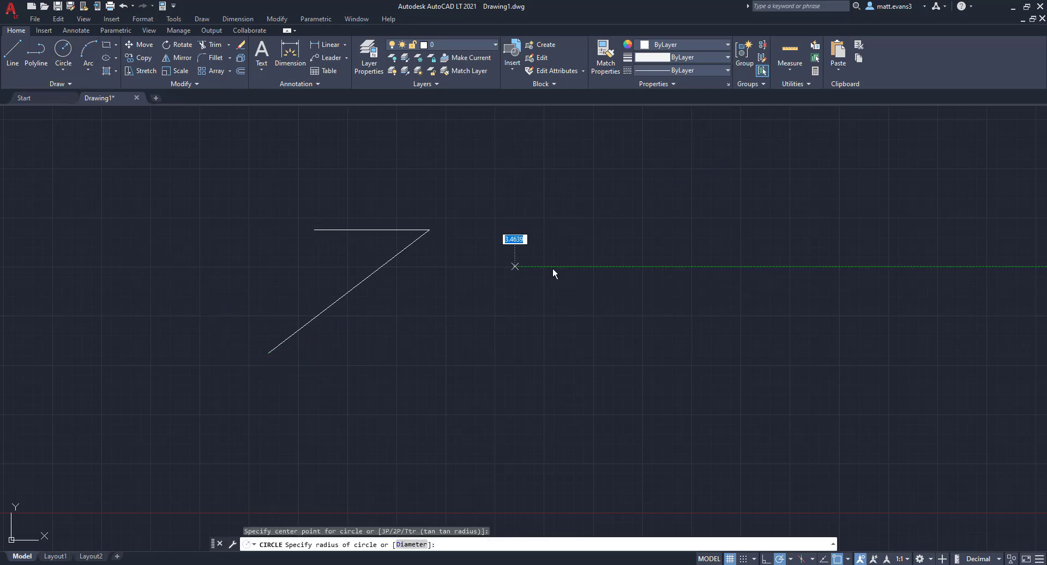
click(555, 275)
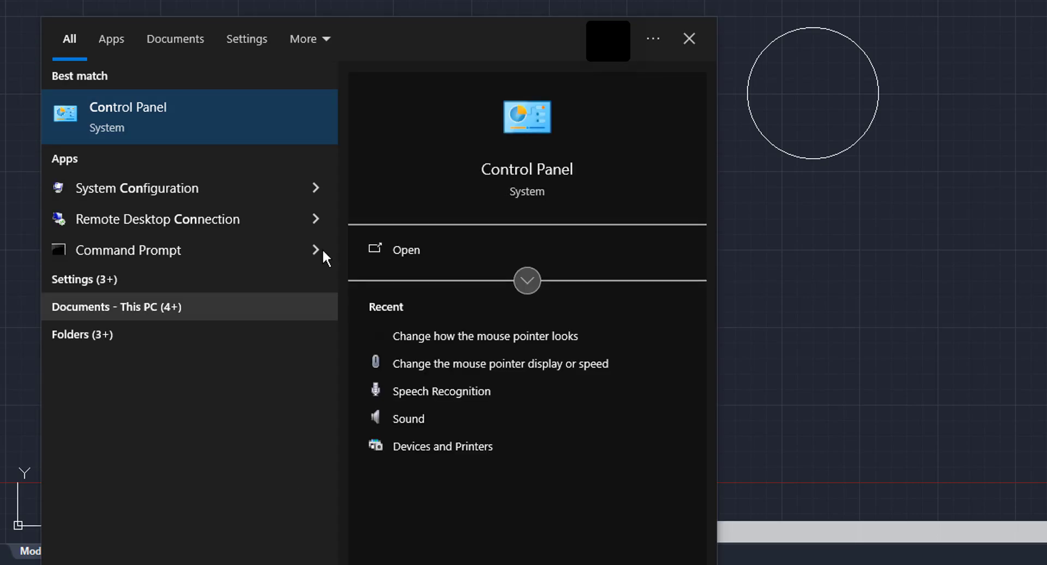
Search Control Panel for 'cursor' and open the mouse pointer appearance settings.
click(245, 126)
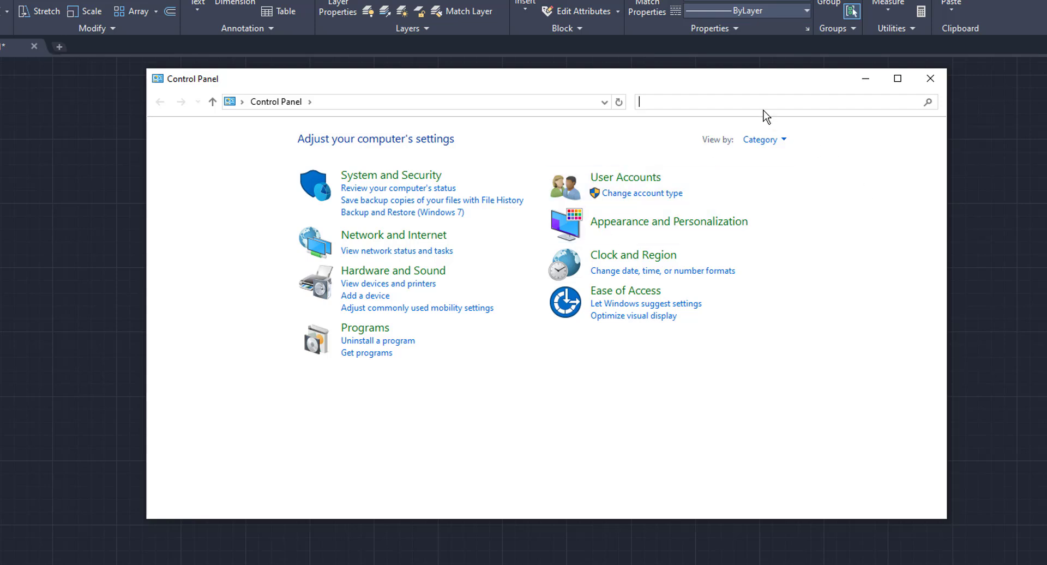
text(cursor)
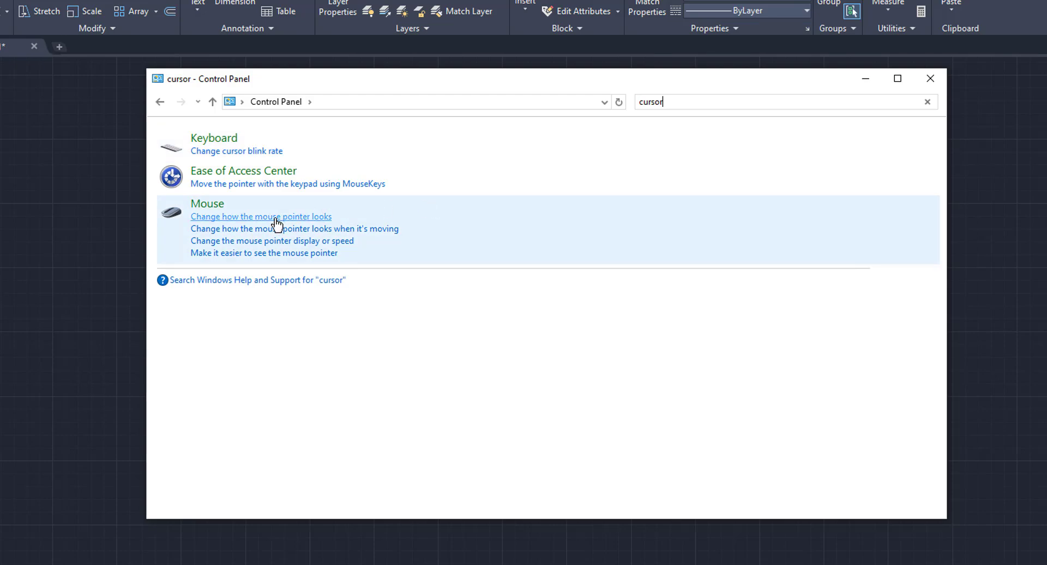
click(325, 231)
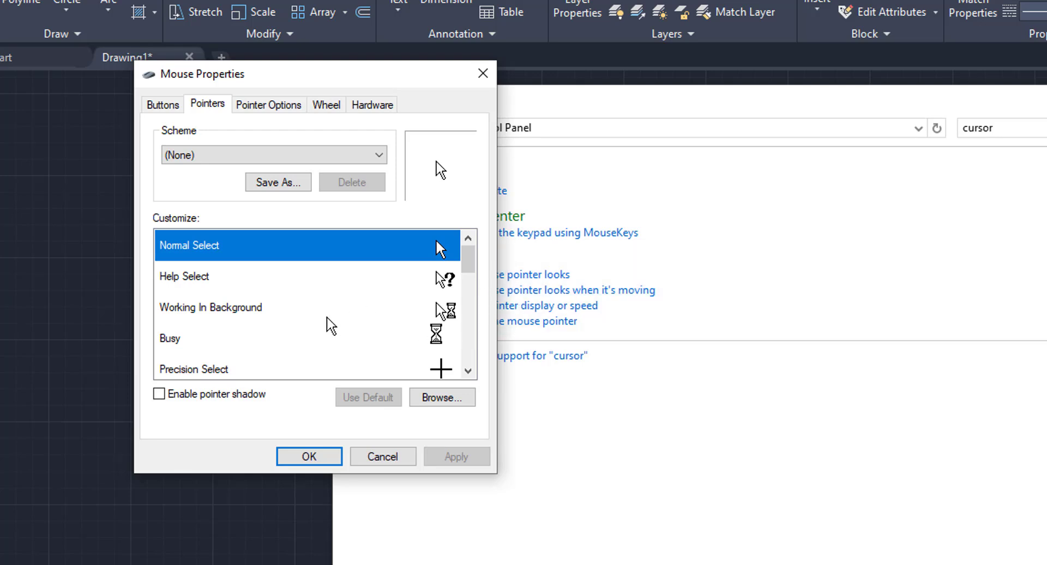
Replace the normal pointer with the aero_busy_xl cursor file and apply it.
scroll(331, 326, down, 1)
scroll(331, 326, down, 3)
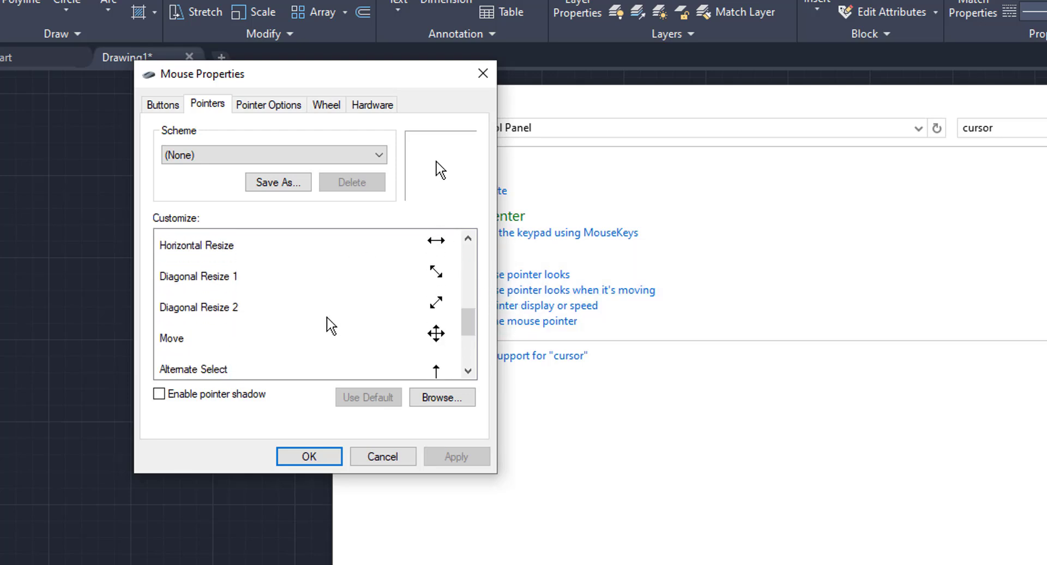
scroll(331, 326, down, 1)
scroll(331, 326, up, 3)
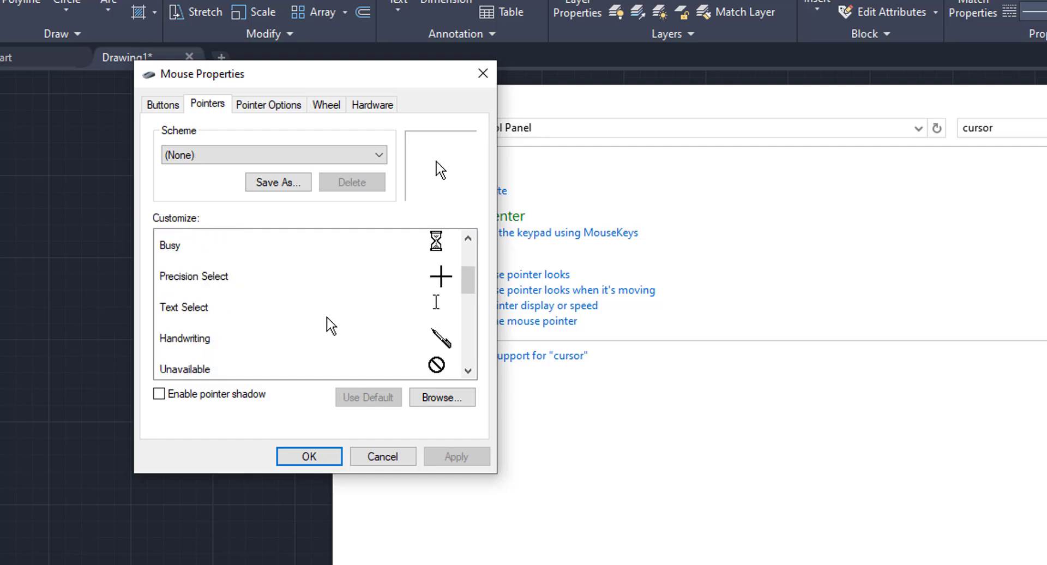
scroll(331, 325, down, 1)
scroll(331, 325, down, 1)
click(430, 397)
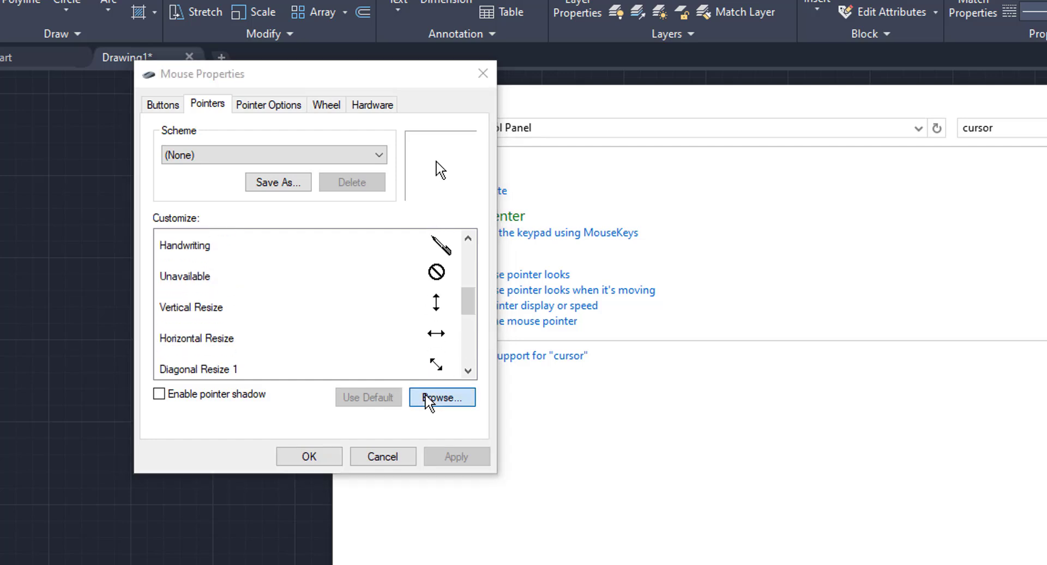
scroll(339, 289, down, 3)
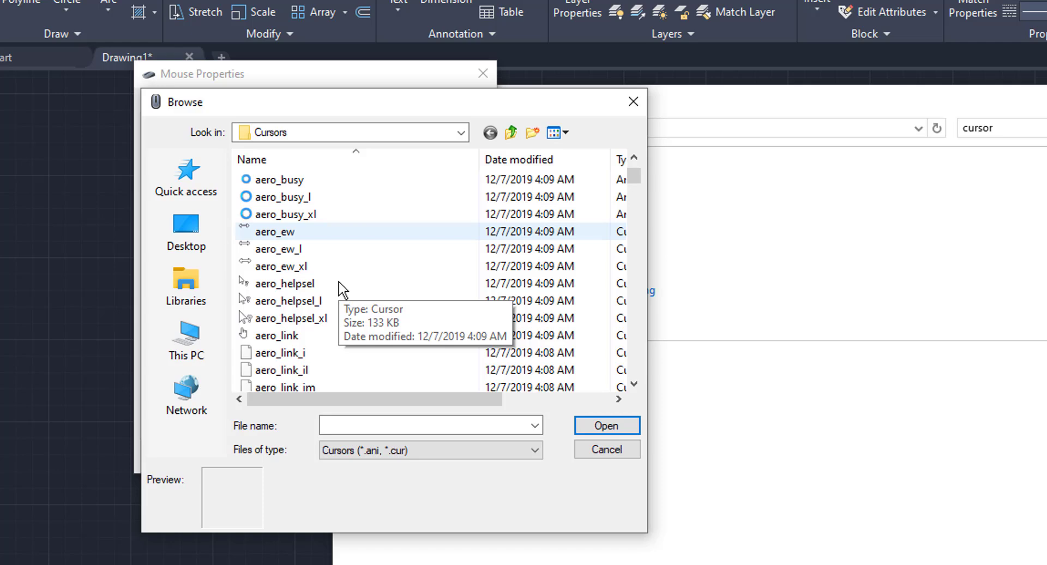
scroll(339, 289, up, 3)
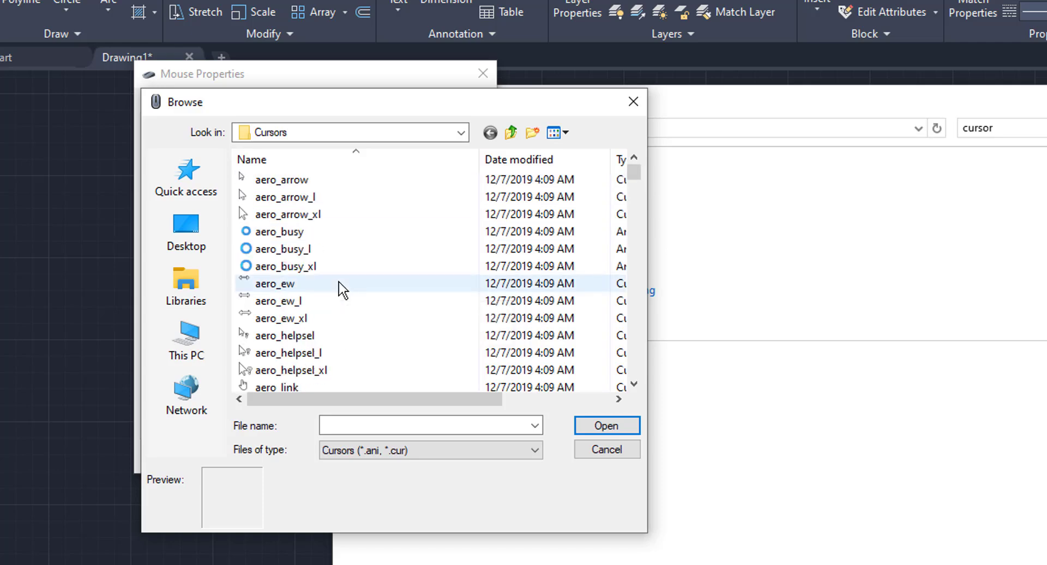
click(303, 268)
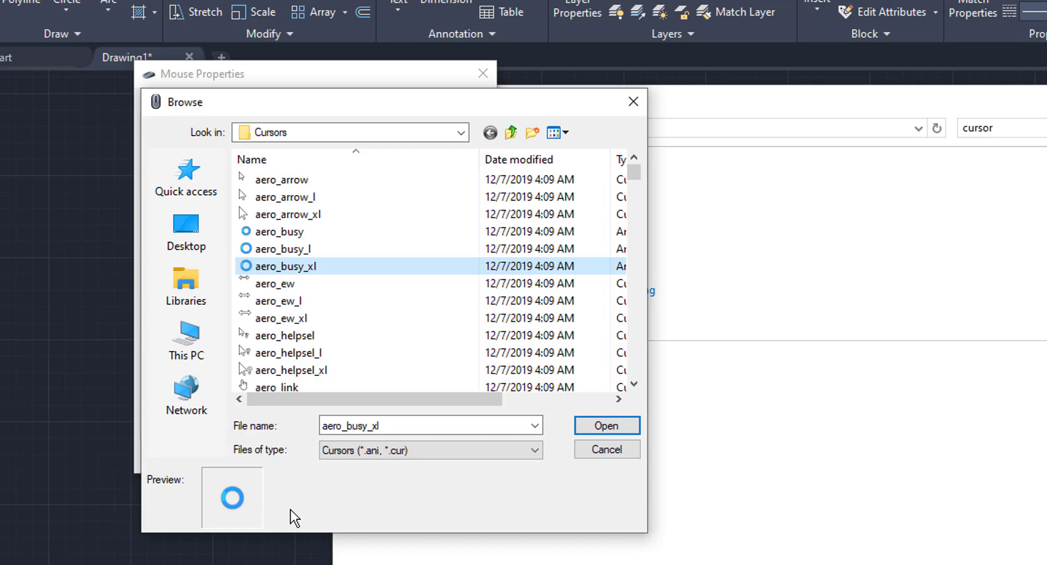
click(597, 426)
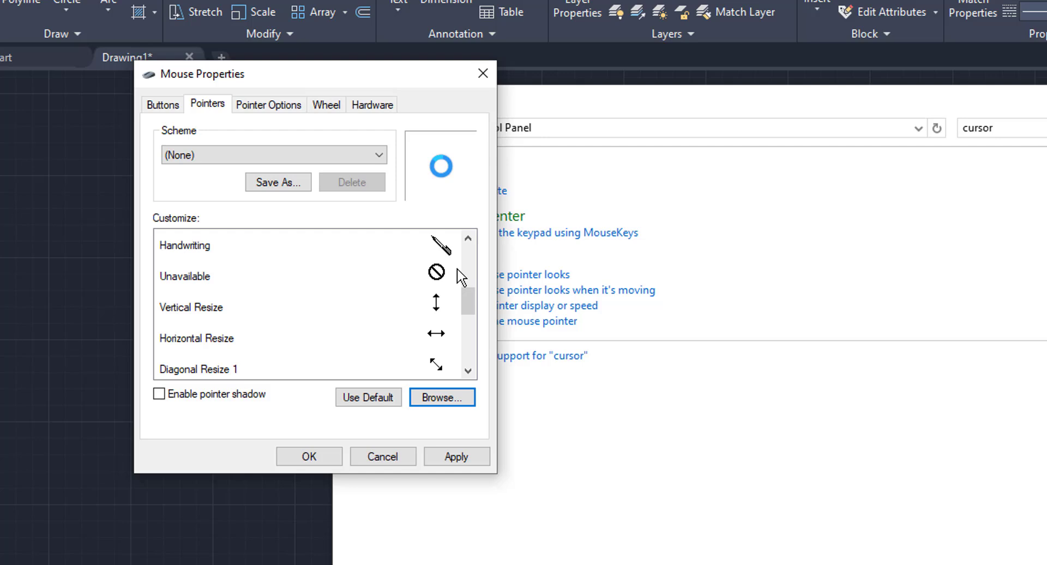
click(455, 458)
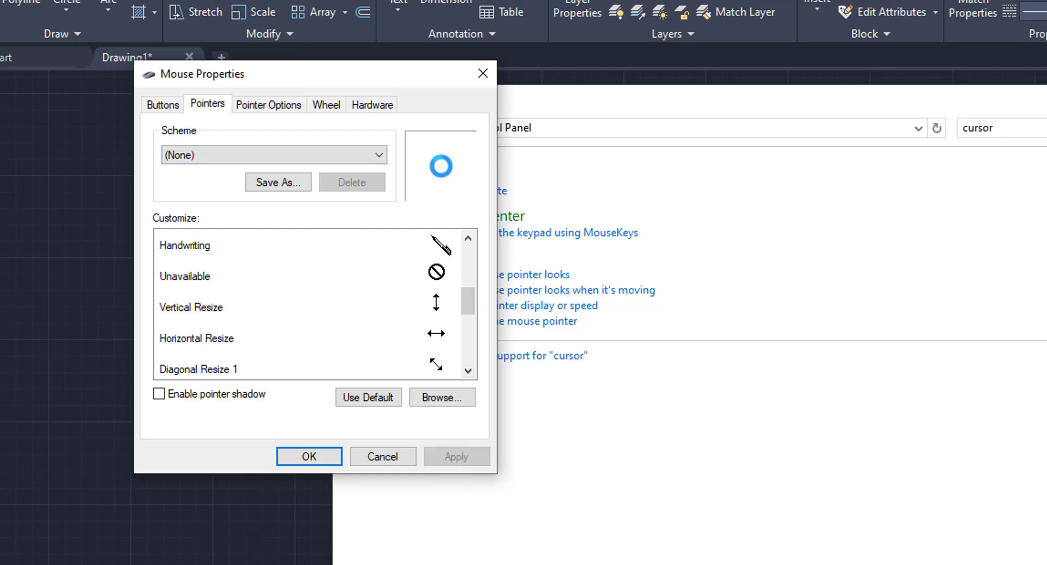
Close the settings windows and draw a five-segment zigzag line chain around the circle.
click(483, 73)
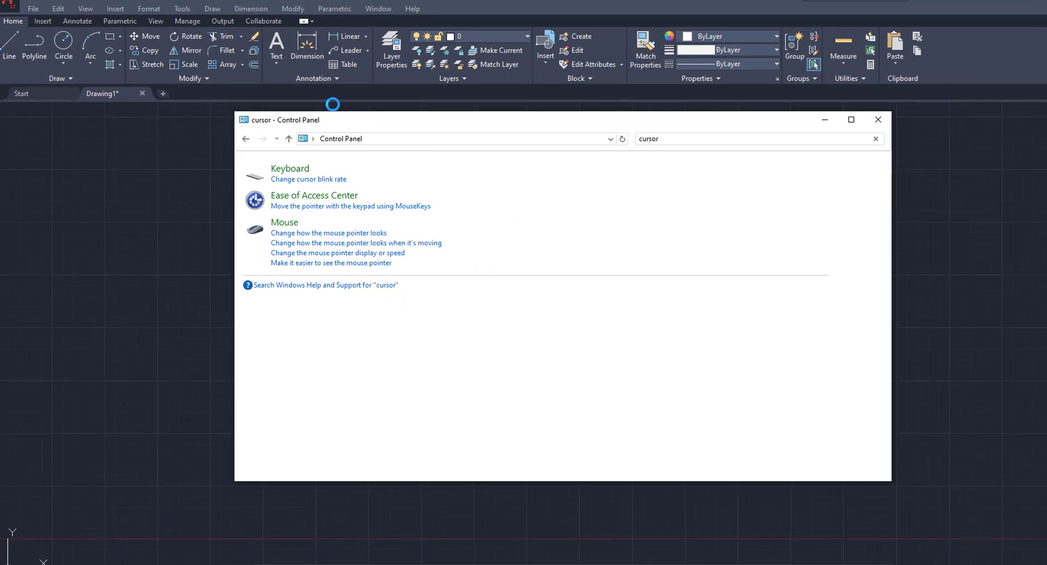
click(878, 119)
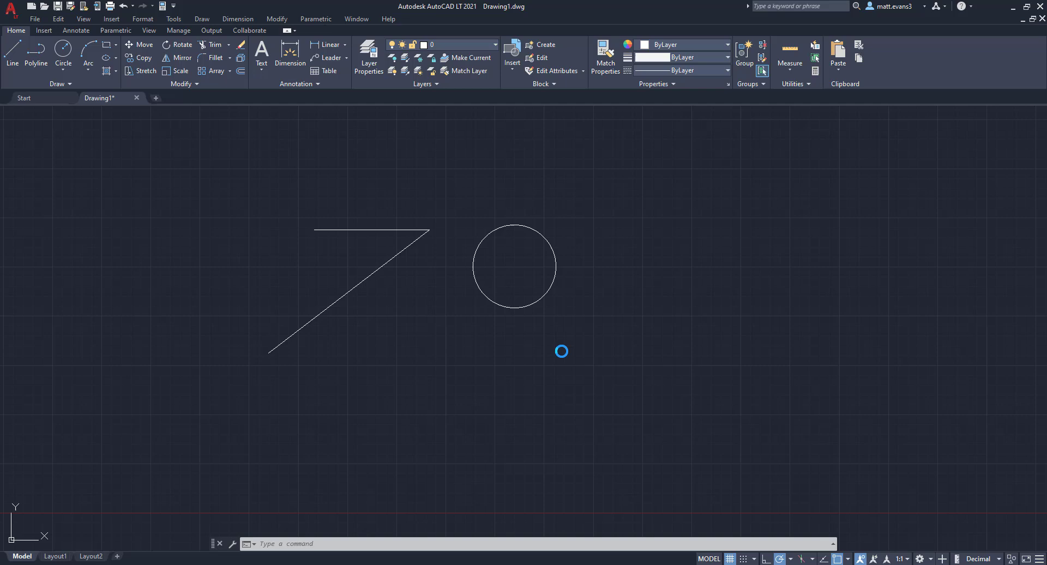
click(13, 55)
click(354, 343)
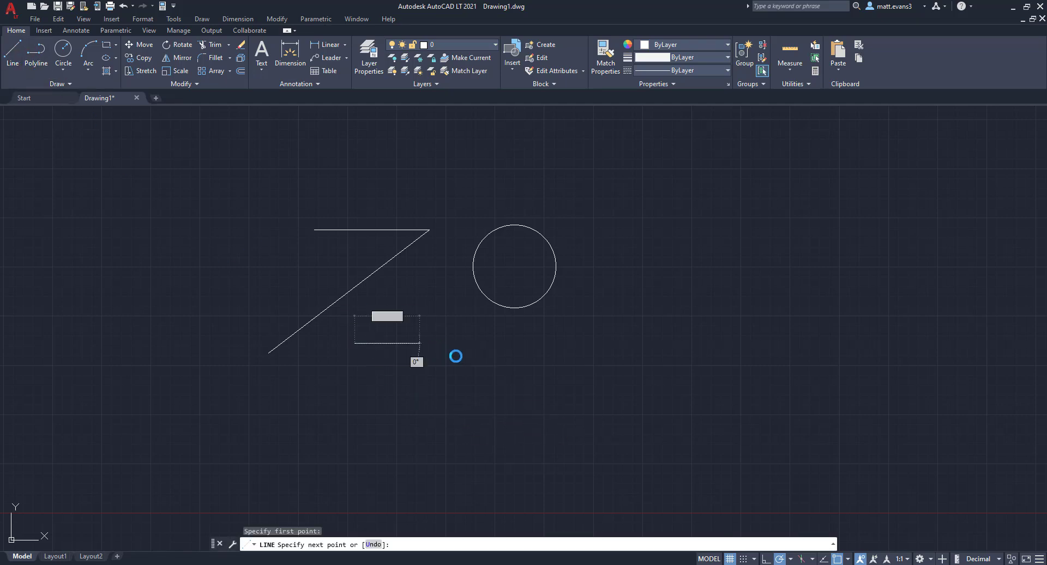
click(457, 355)
click(580, 346)
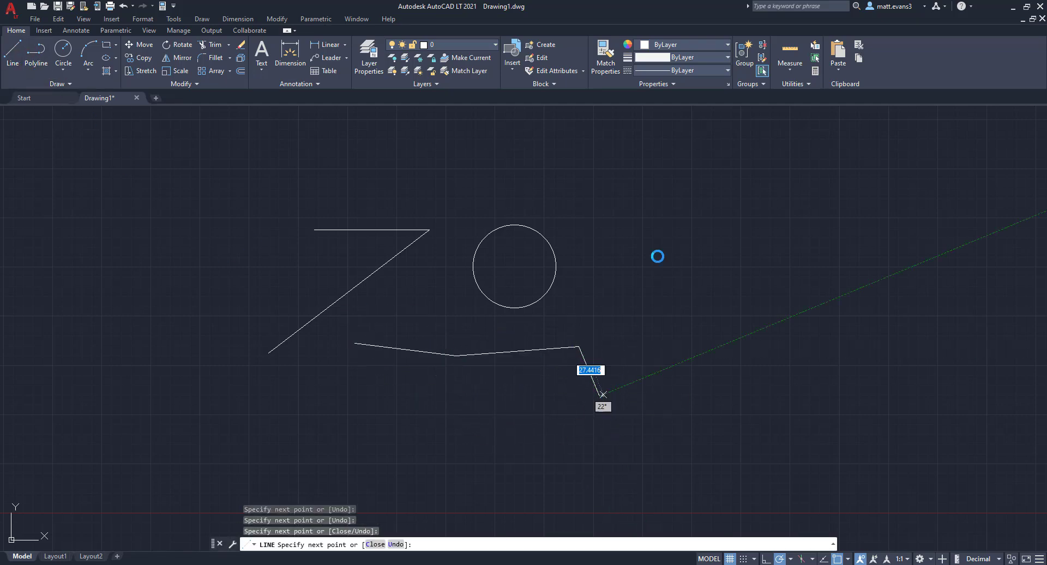
click(599, 395)
click(626, 201)
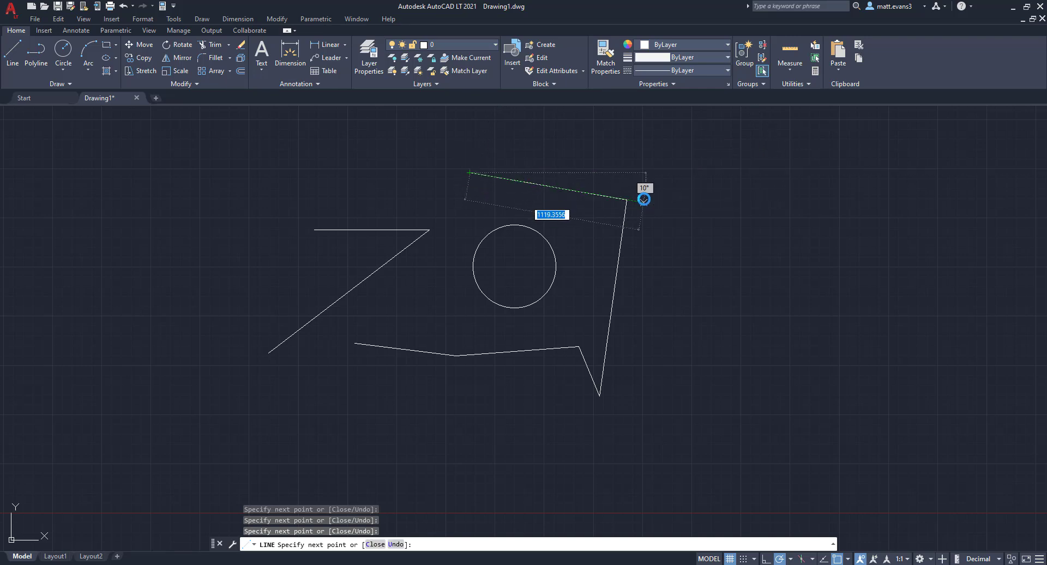
click(469, 173)
key(Escape)
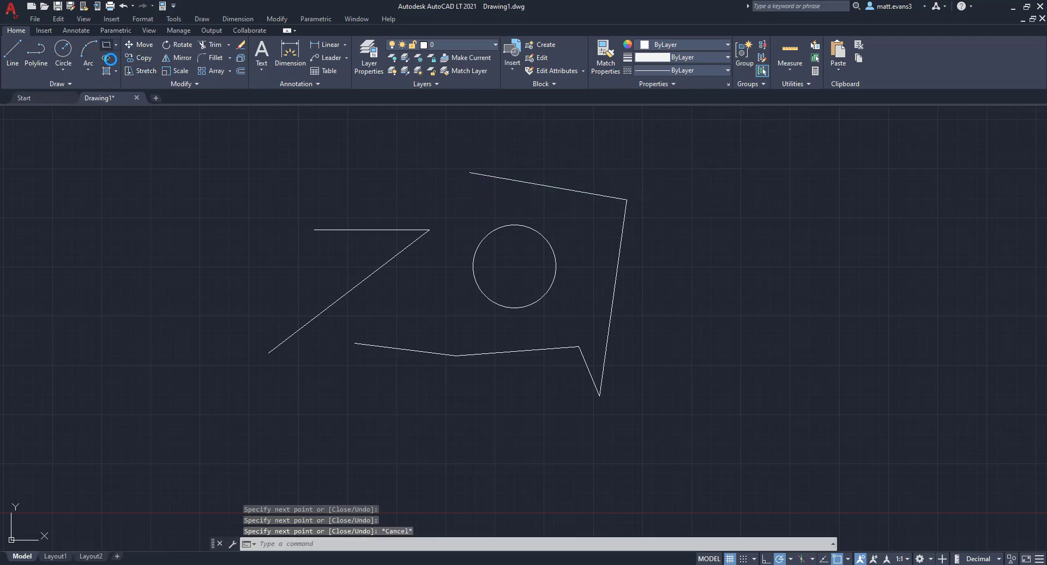
Draw a second three-segment zigzag chain left of the diagonal line.
click(13, 54)
click(133, 219)
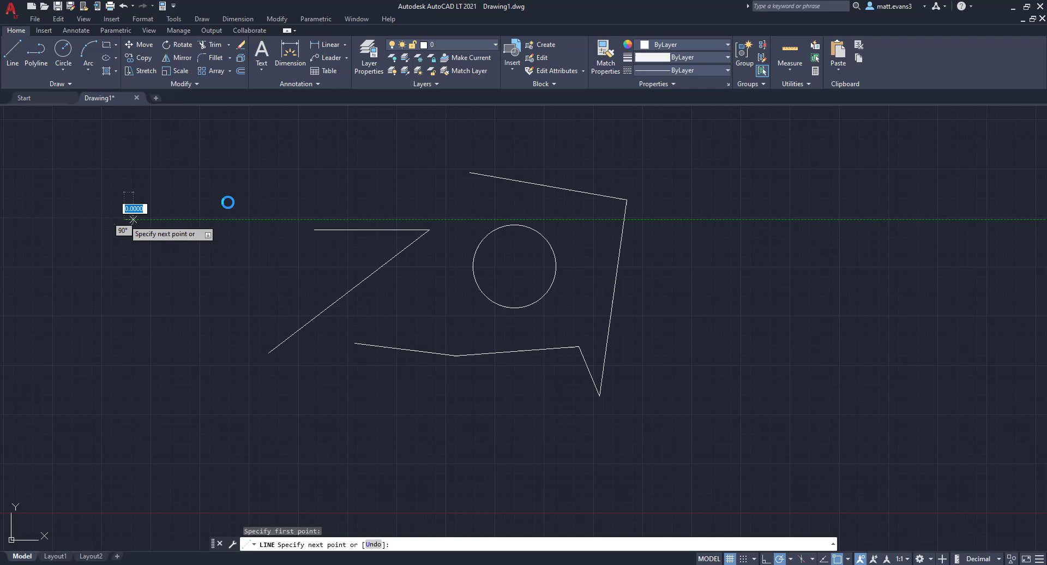
click(279, 182)
click(216, 299)
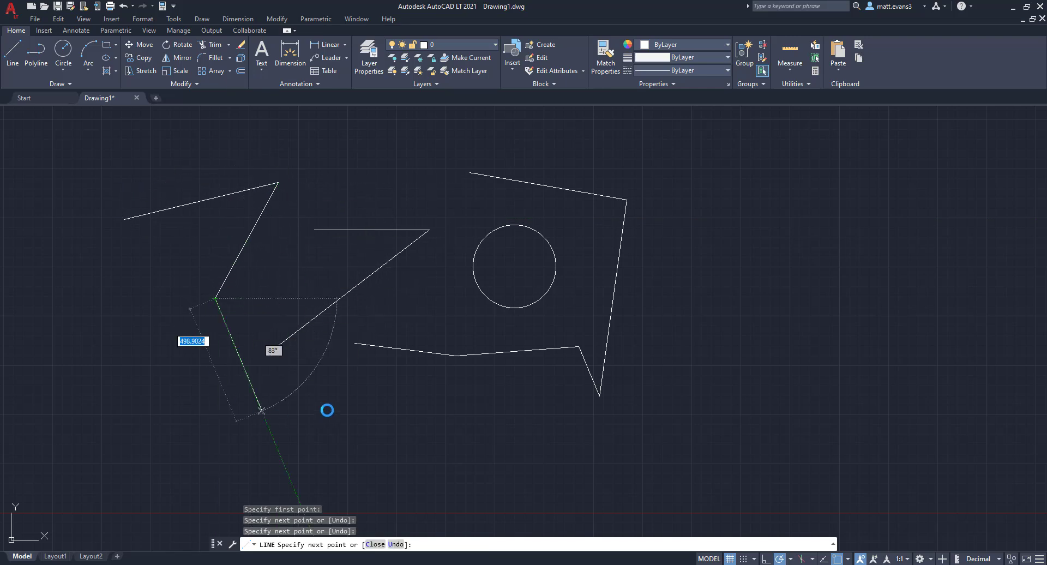
click(338, 400)
key(Escape)
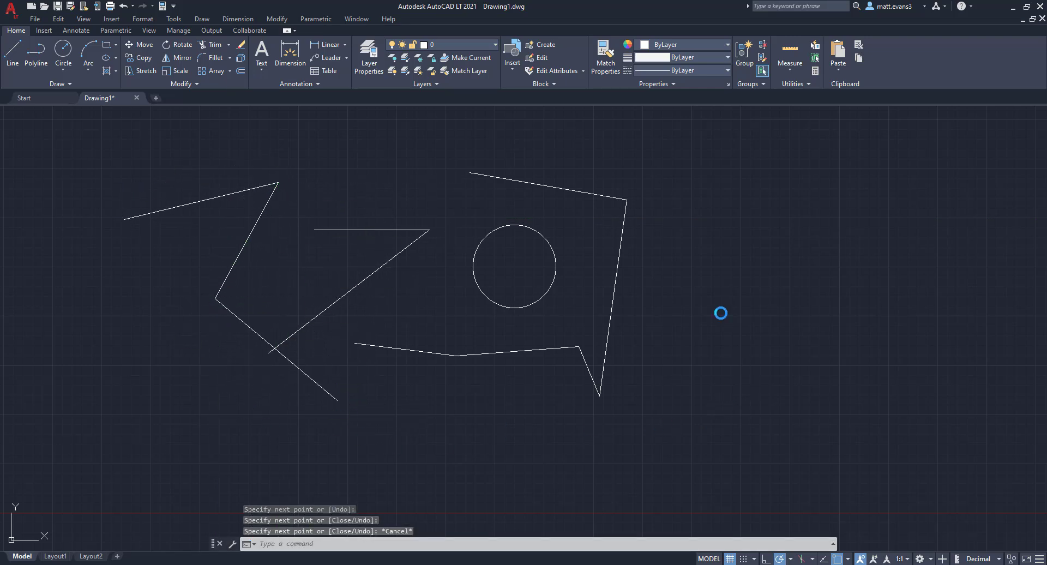